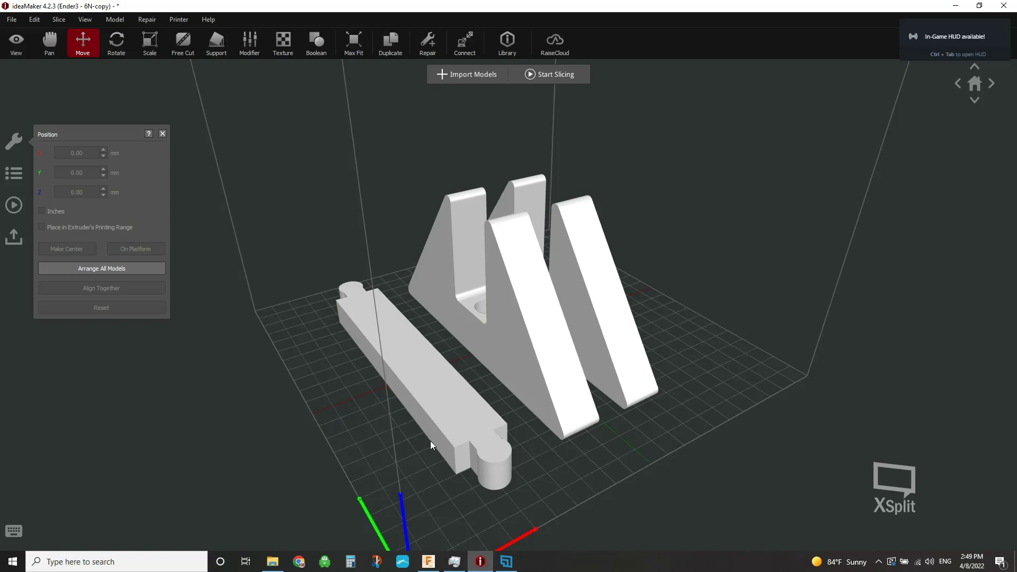
Step: Orbit the view to inspect the laptop stand parts from several angles, including from above
right_drag(649, 460, 665, 433)
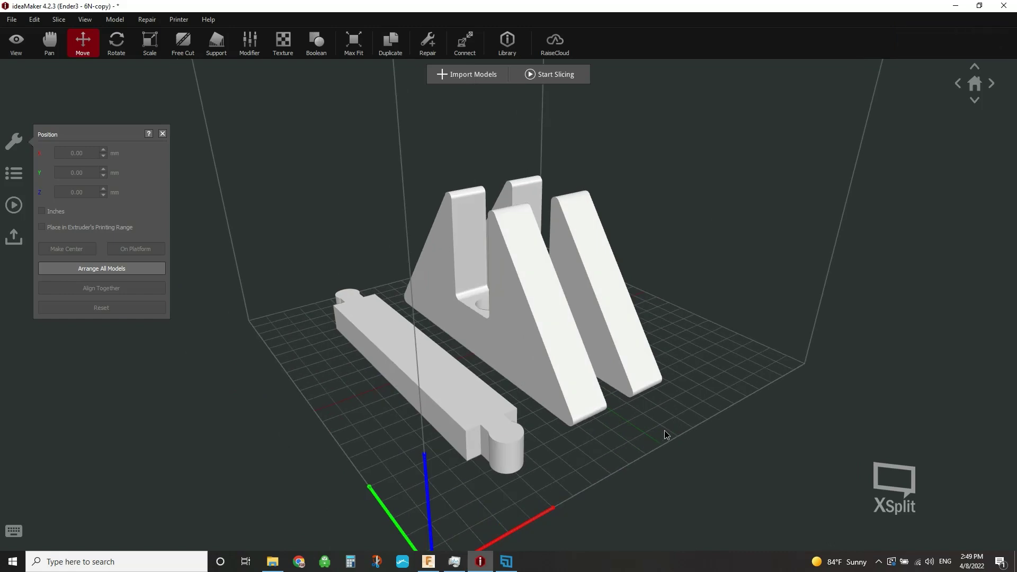
mouse_move(367, 428)
right_down()
mouse_move(357, 397)
mouse_move(468, 428)
mouse_move(383, 425)
right_up()
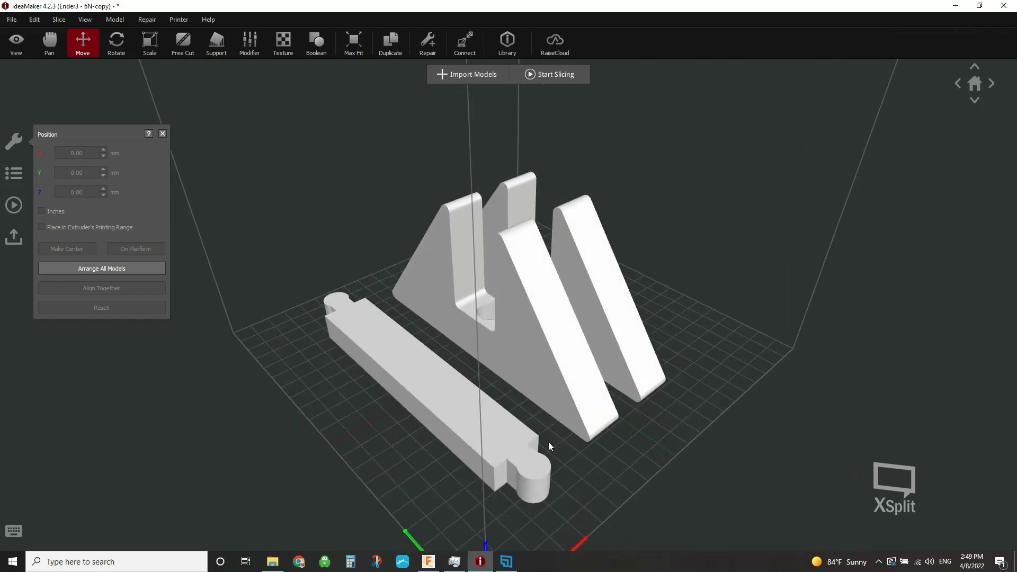
right_drag(725, 391, 579, 415)
right_drag(665, 321, 442, 448)
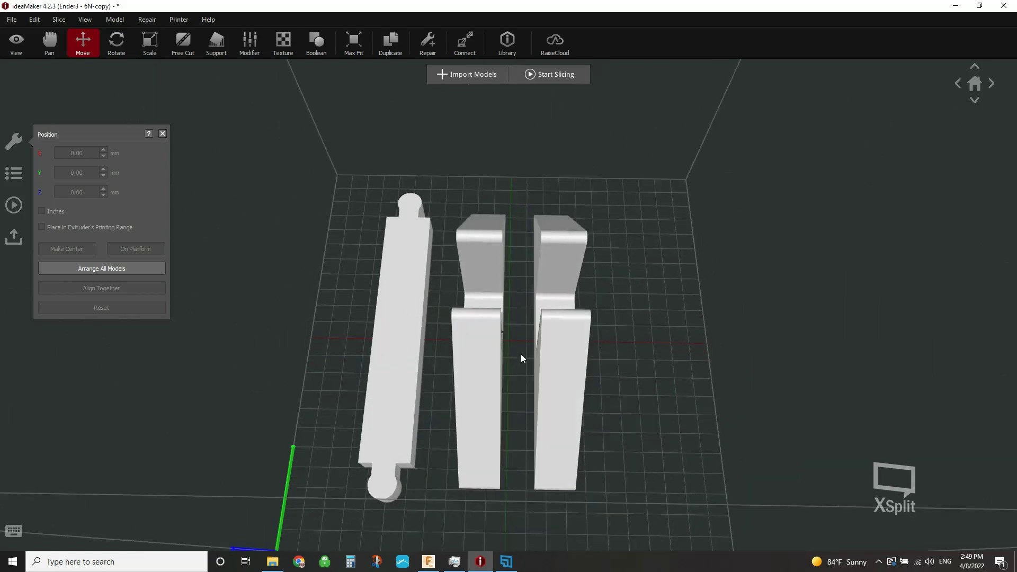
right_drag(332, 448, 484, 385)
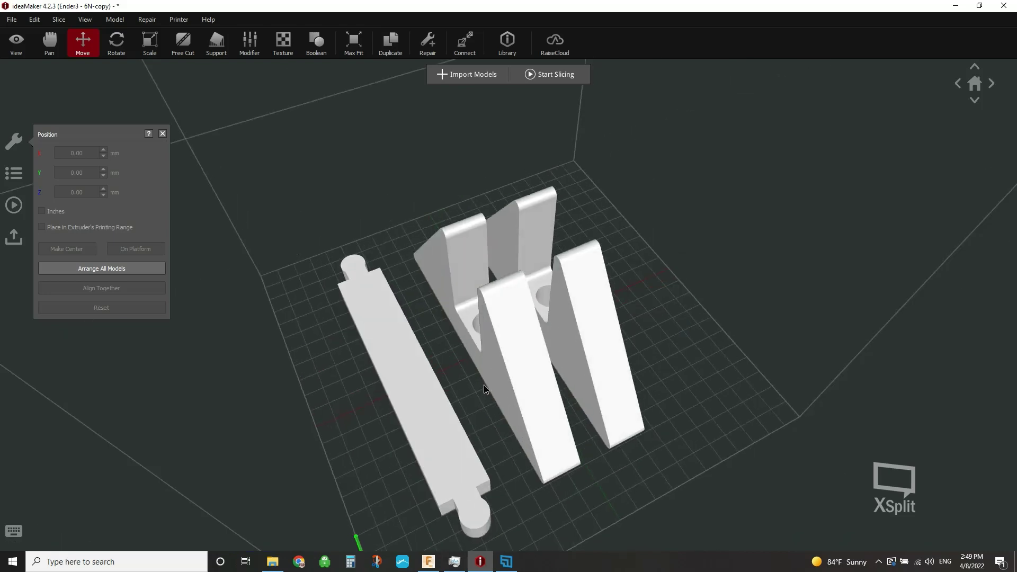
Step: Edit the Ender3PLA template so its Infill Density is 10 and save it
click(557, 74)
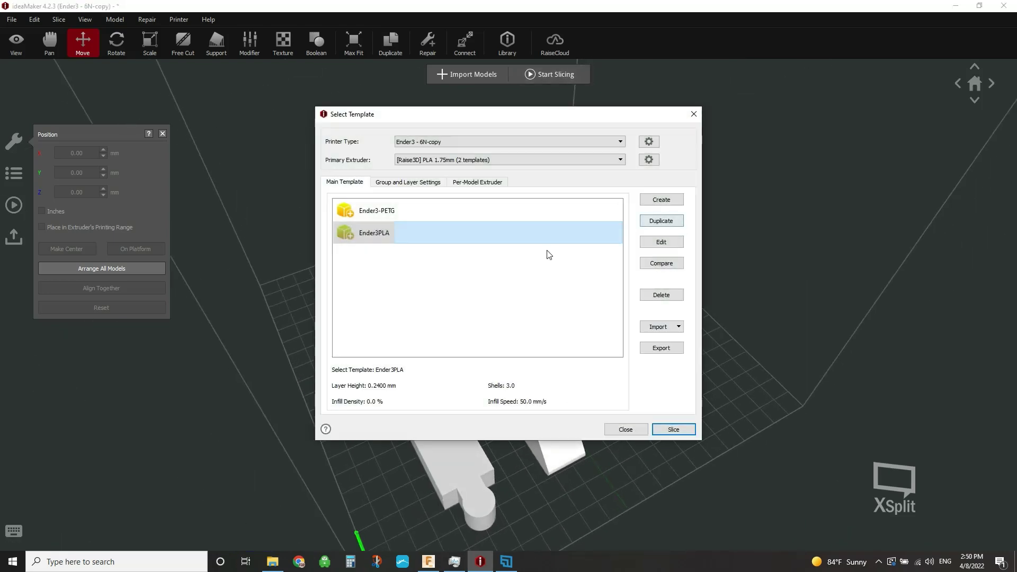
click(664, 242)
click(665, 243)
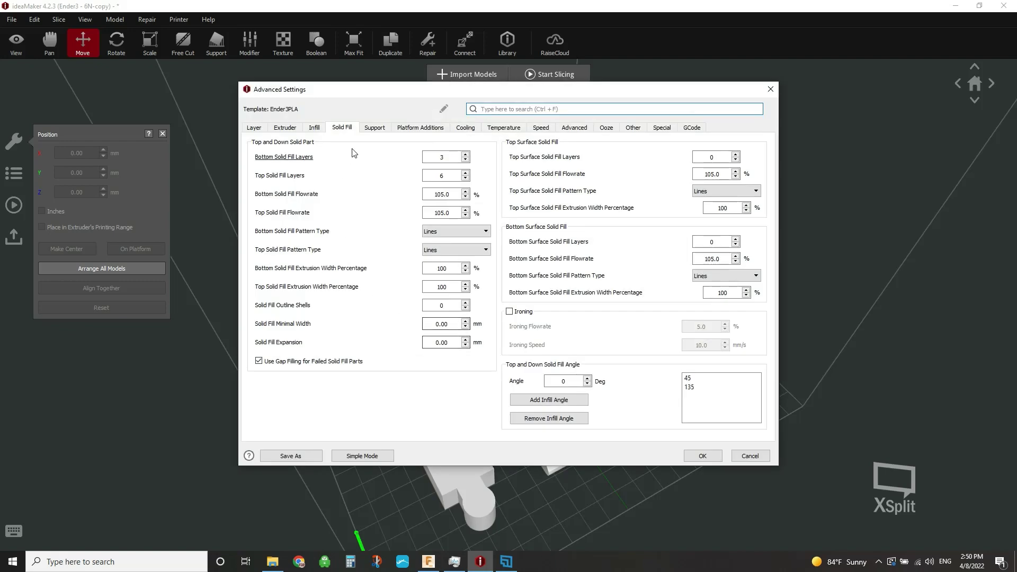
click(255, 129)
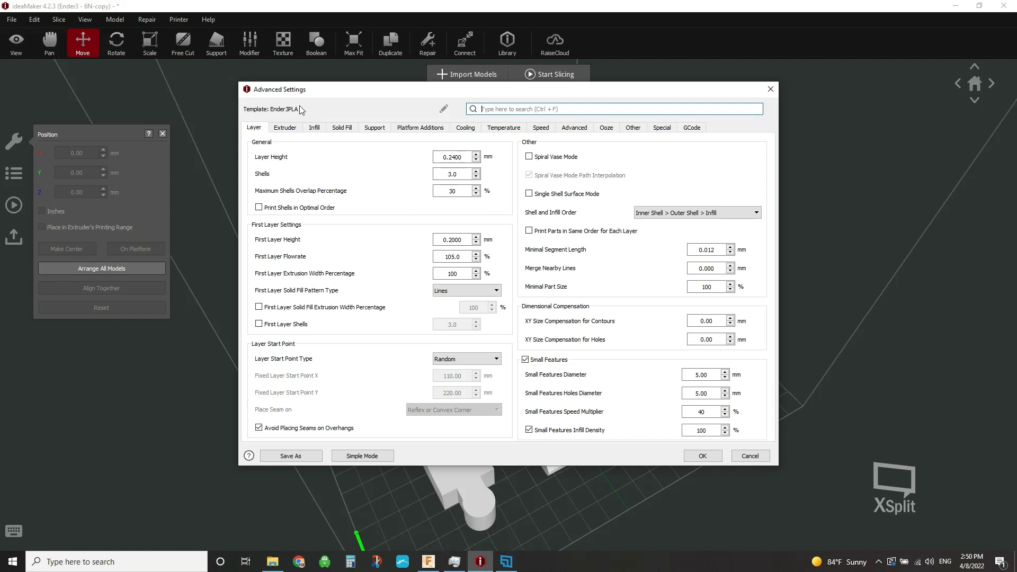
click(292, 129)
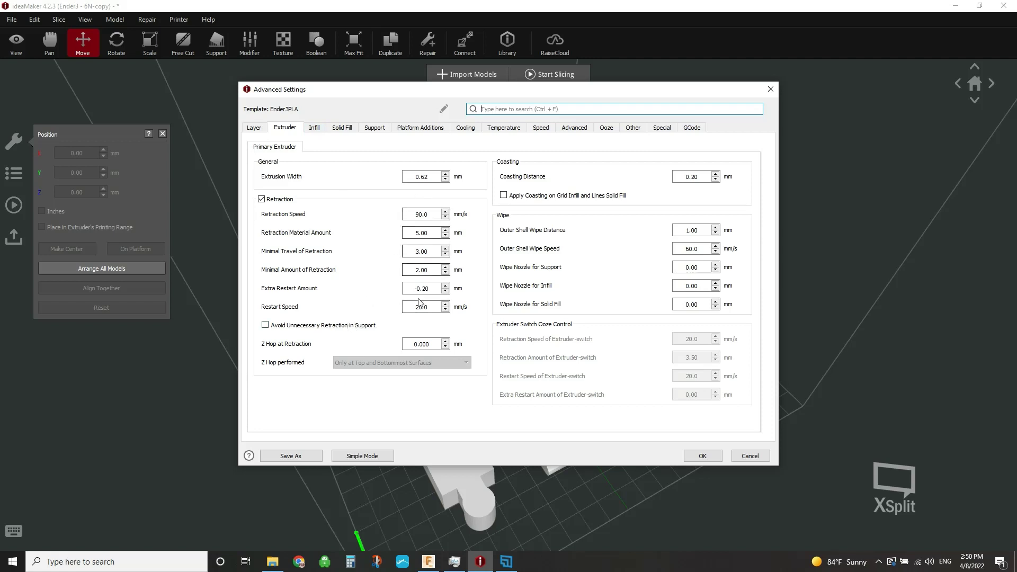
click(314, 129)
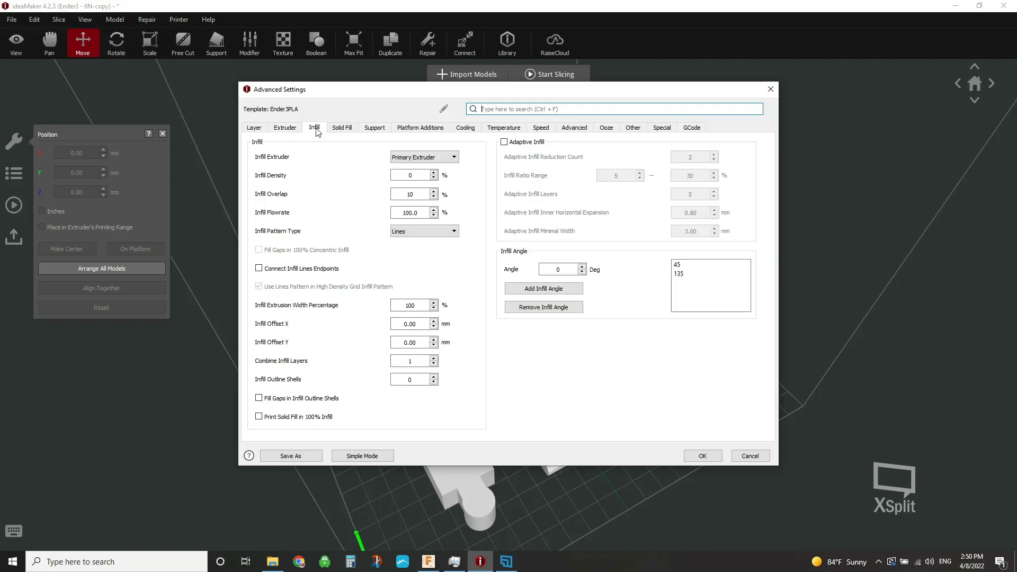
double_click(423, 176)
text(10)
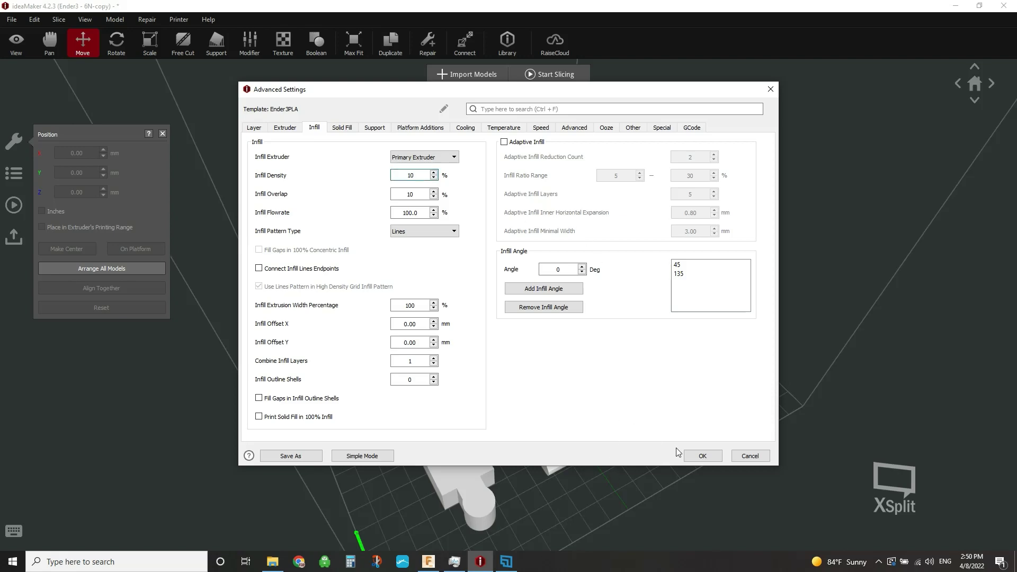
click(698, 456)
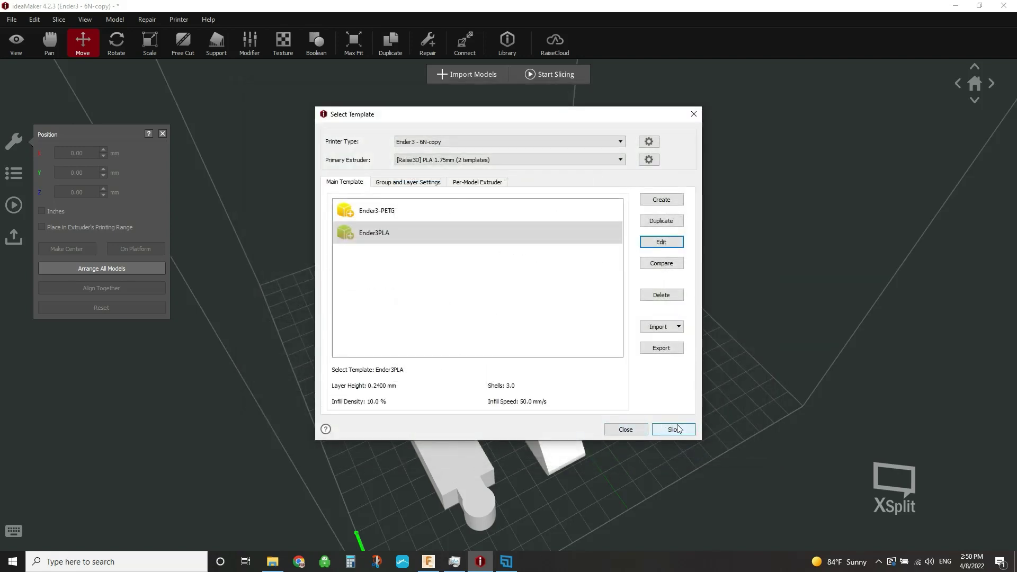
Step: Slice the parts into side.gcode (6 hours 12 min, 151.5 g) and open the preview
click(672, 429)
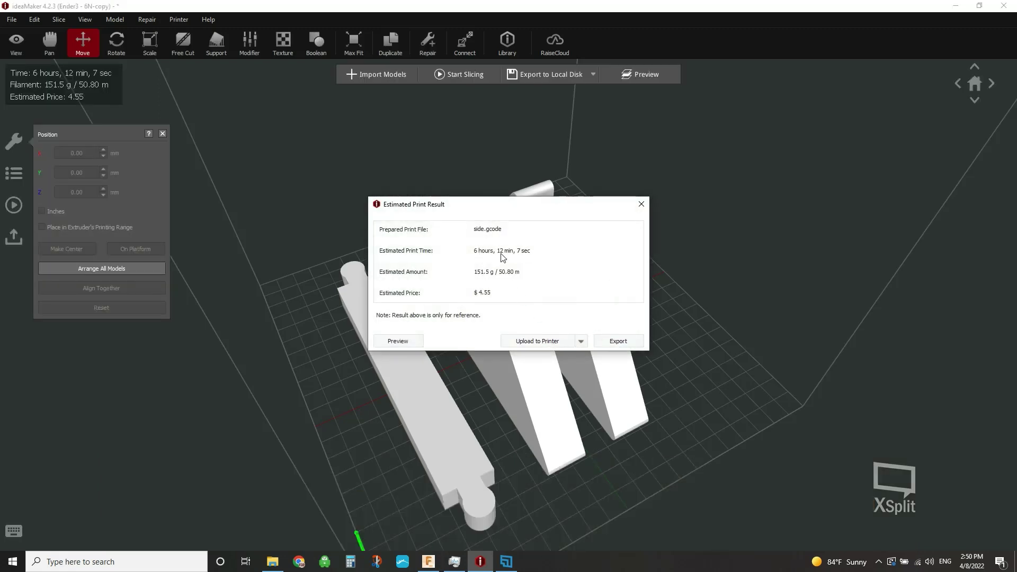
click(397, 341)
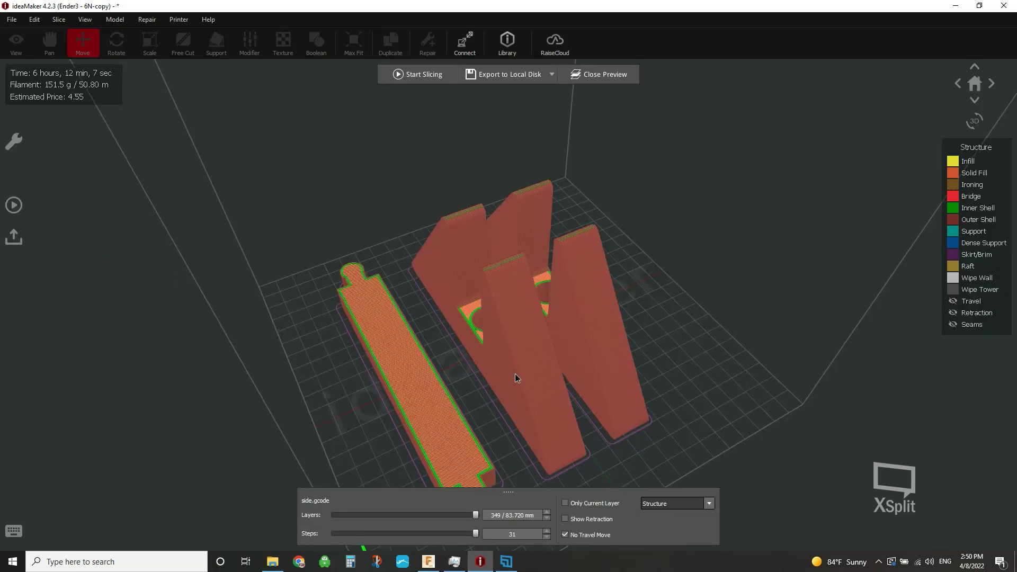
Step: Orbit the preview and lower the layer slider from 194 to about 87 to reveal infill
right_drag(515, 373, 500, 408)
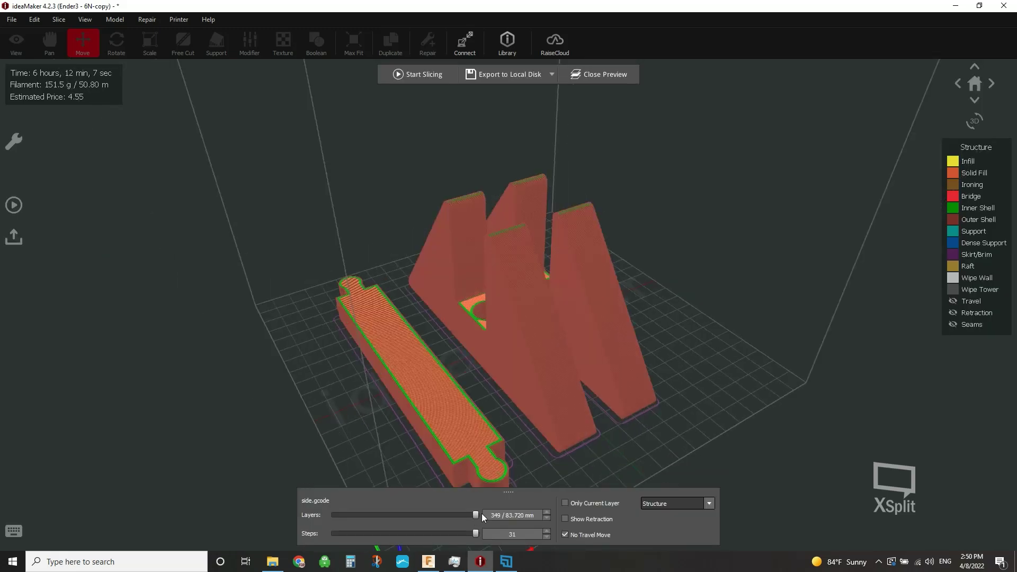
drag(482, 513, 408, 519)
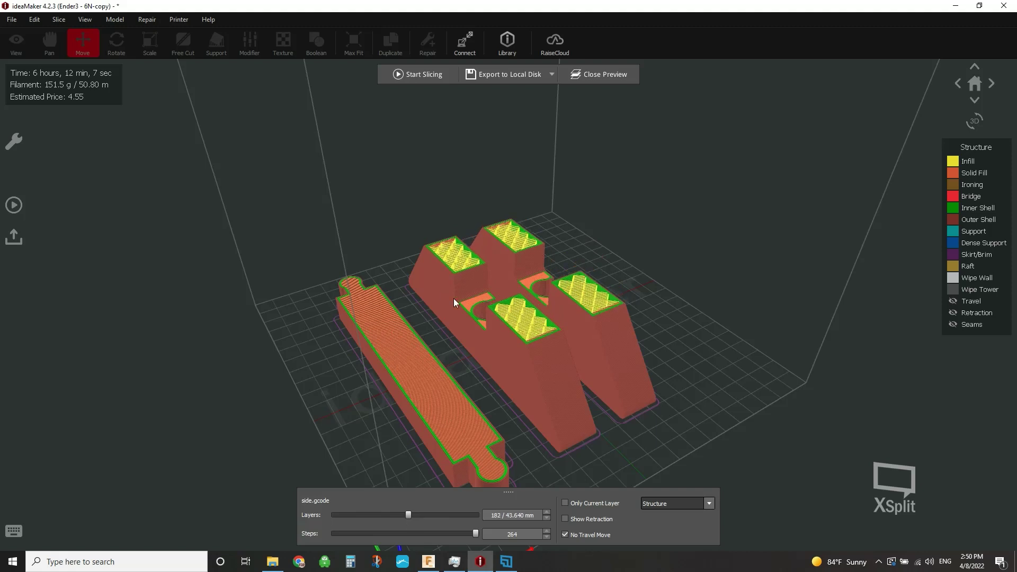
drag(408, 516, 355, 526)
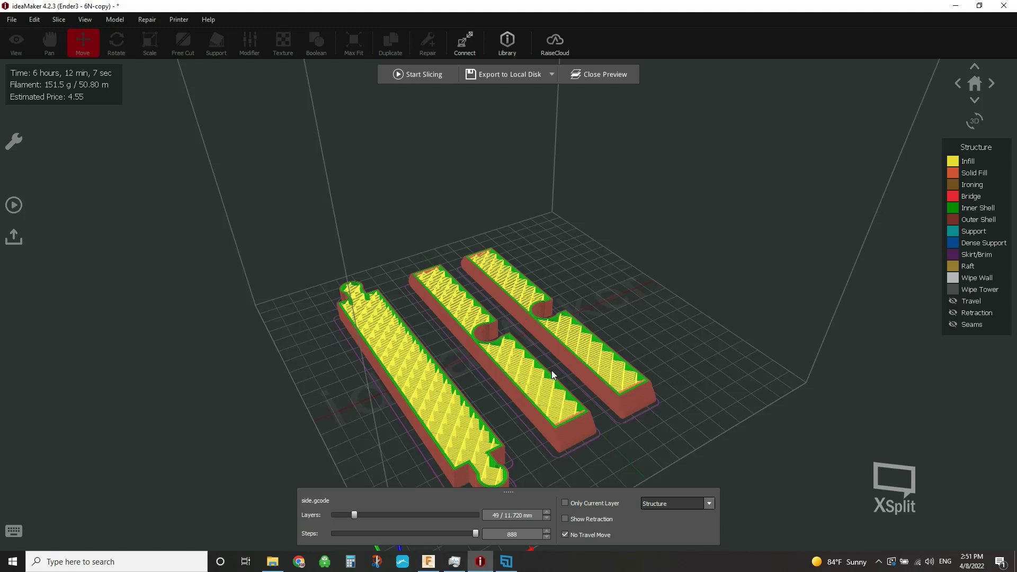
Step: Scrub the layer slider up and down, settling on layer 76 to check the infill tops
drag(354, 513, 386, 509)
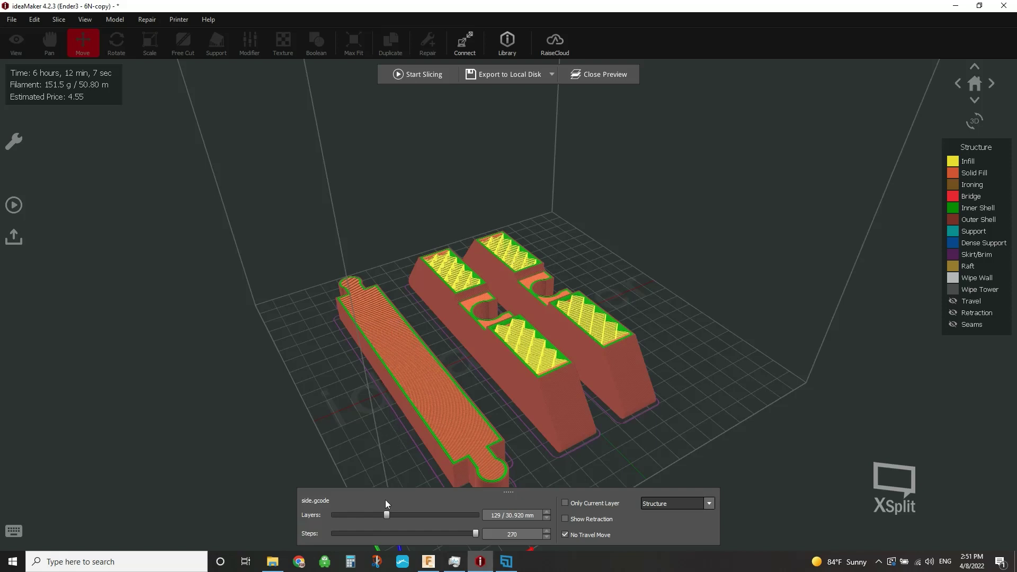
drag(385, 514, 352, 515)
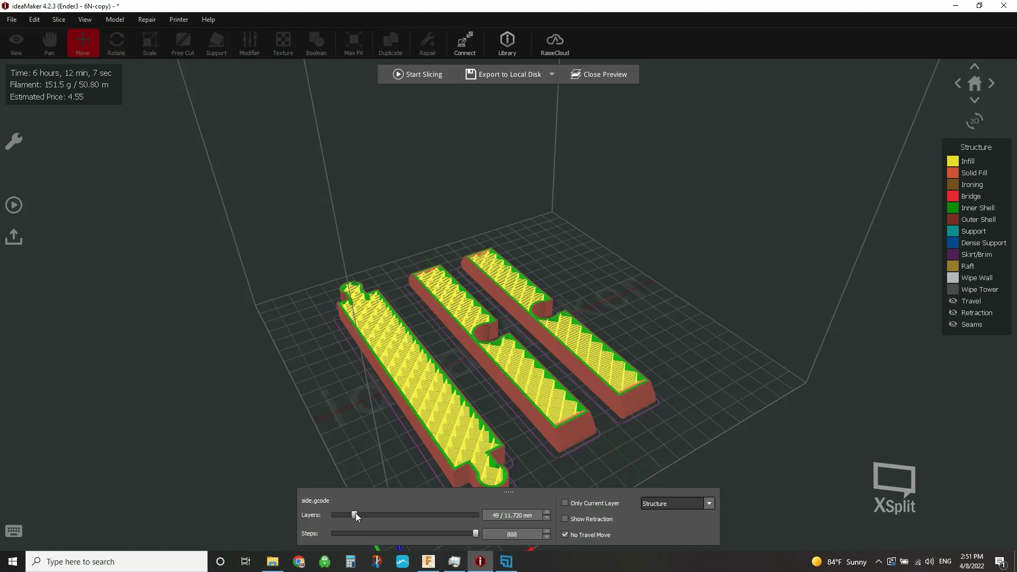
drag(355, 513, 366, 514)
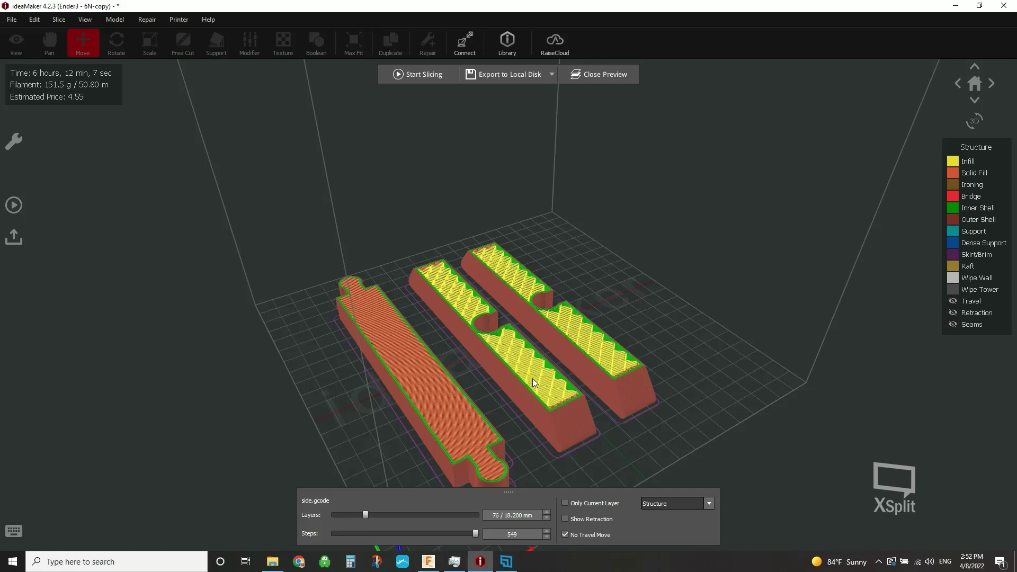
Step: Close the sliced preview and select the long brace model on the build plate
click(618, 72)
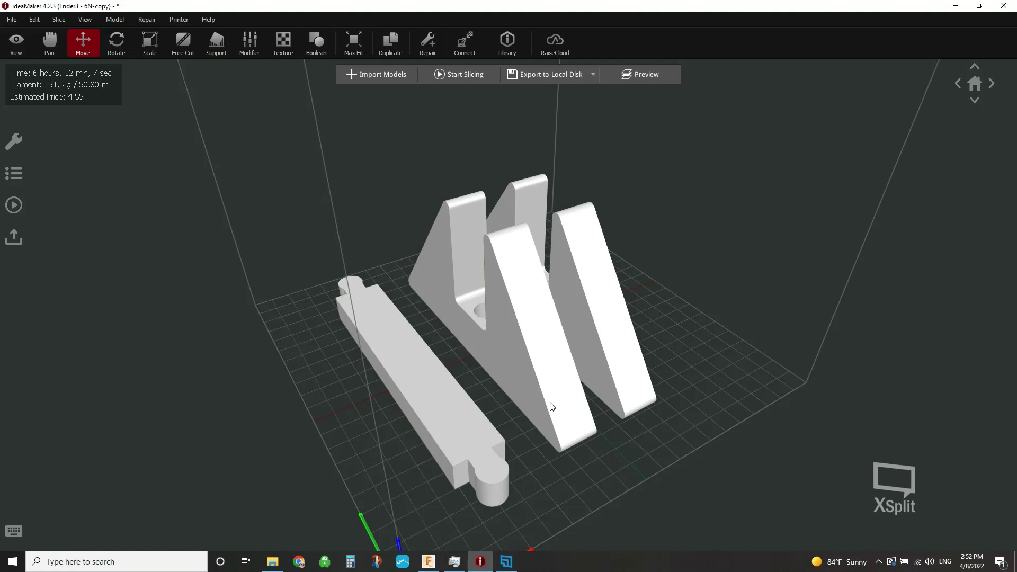
click(433, 412)
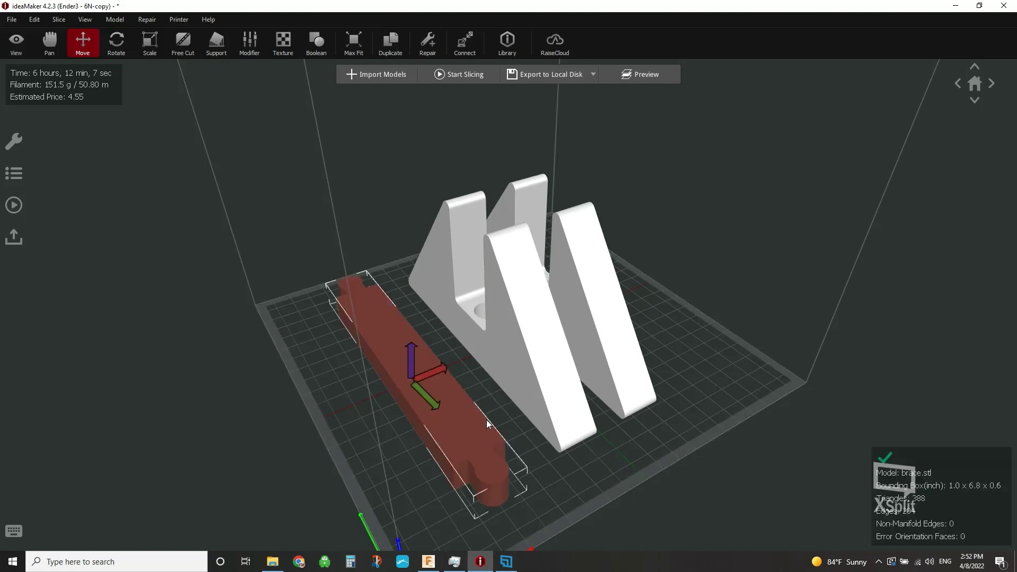
click(662, 529)
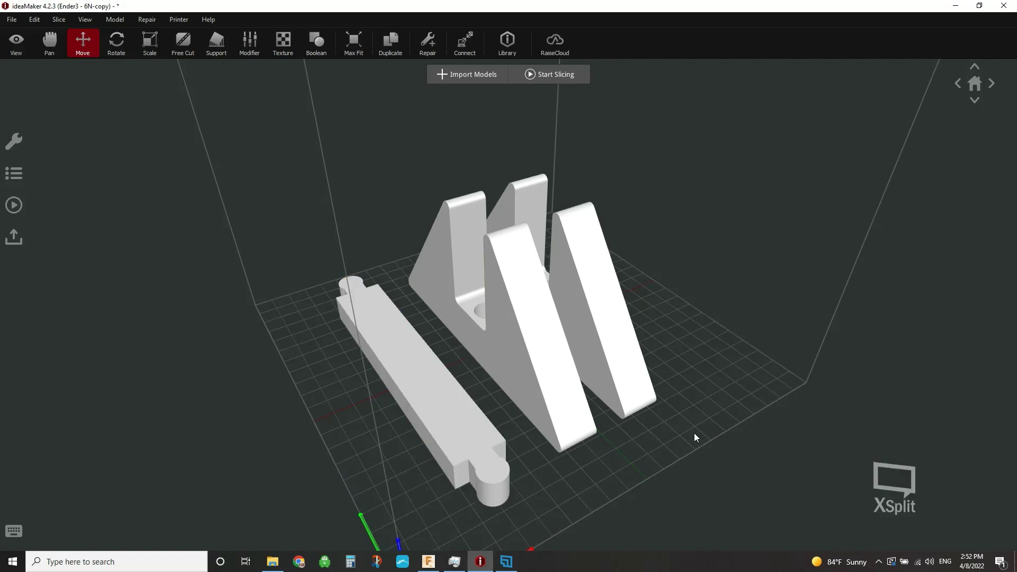
drag(697, 425, 653, 422)
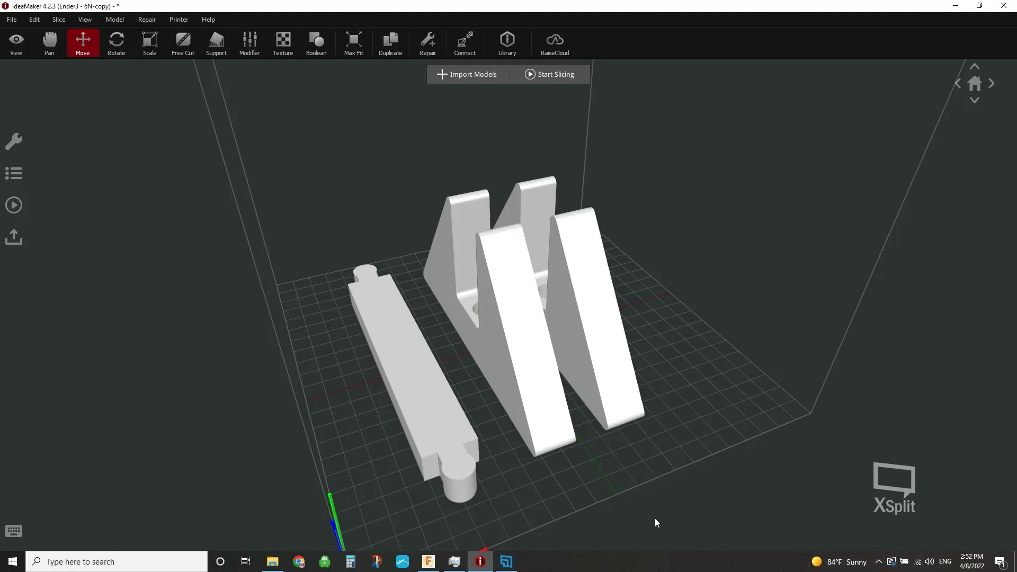
click(413, 385)
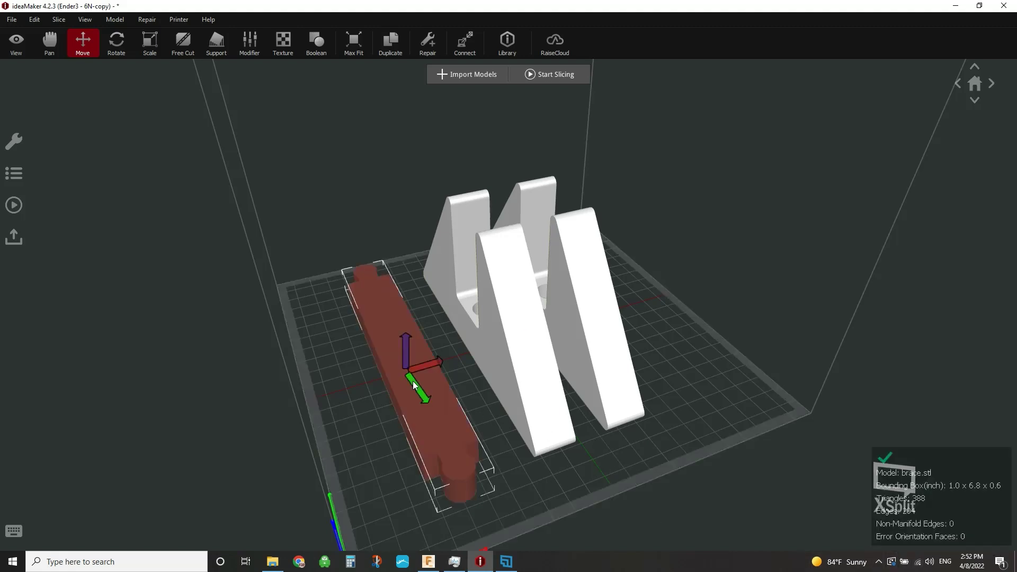
Step: Add a box-shaped modifier to brace.stl
click(246, 38)
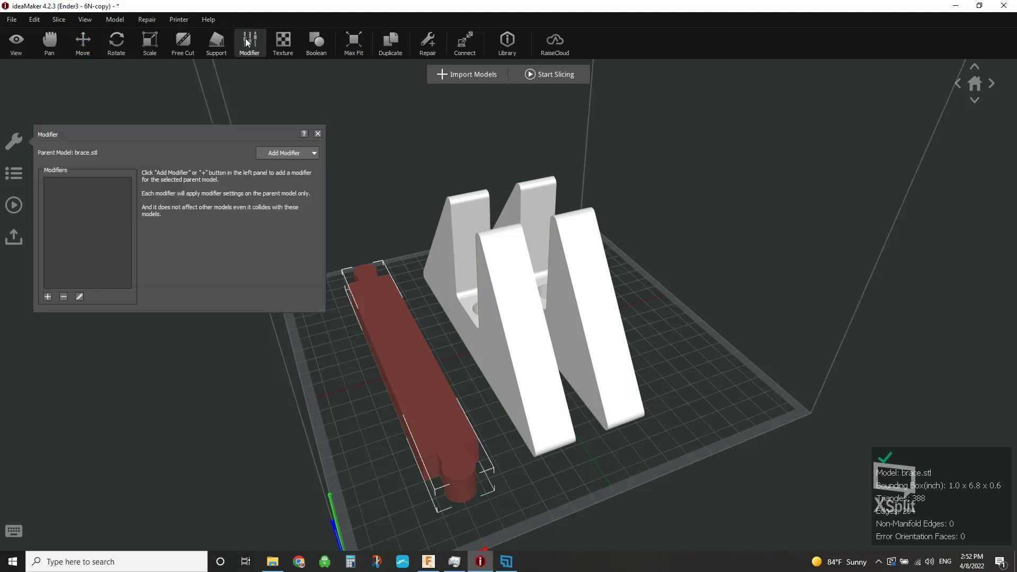
click(285, 153)
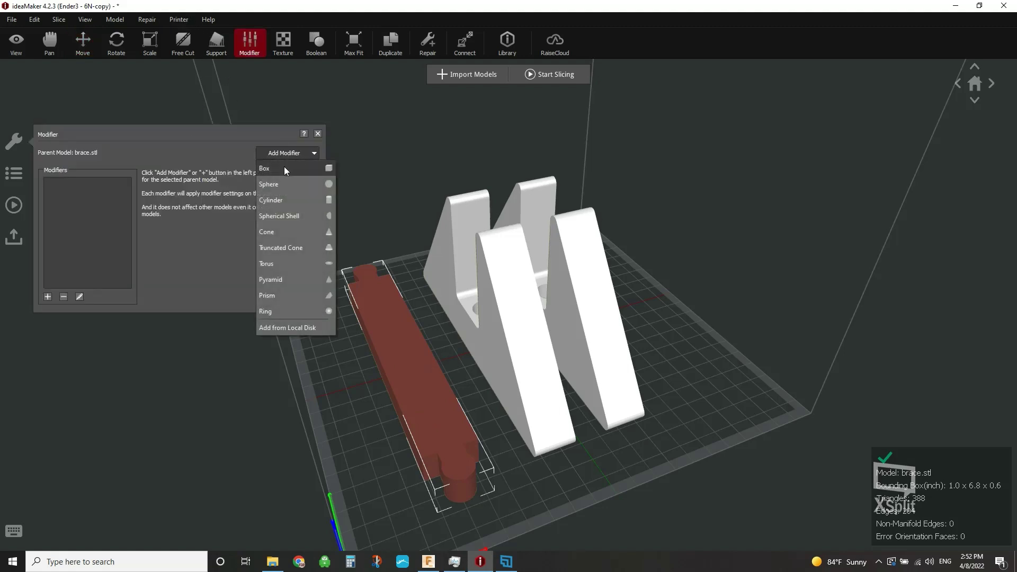
click(284, 169)
Step: Size the box modifier 30 × 200 mm and slide it to about X −59.71 mm over the brace
double_click(509, 260)
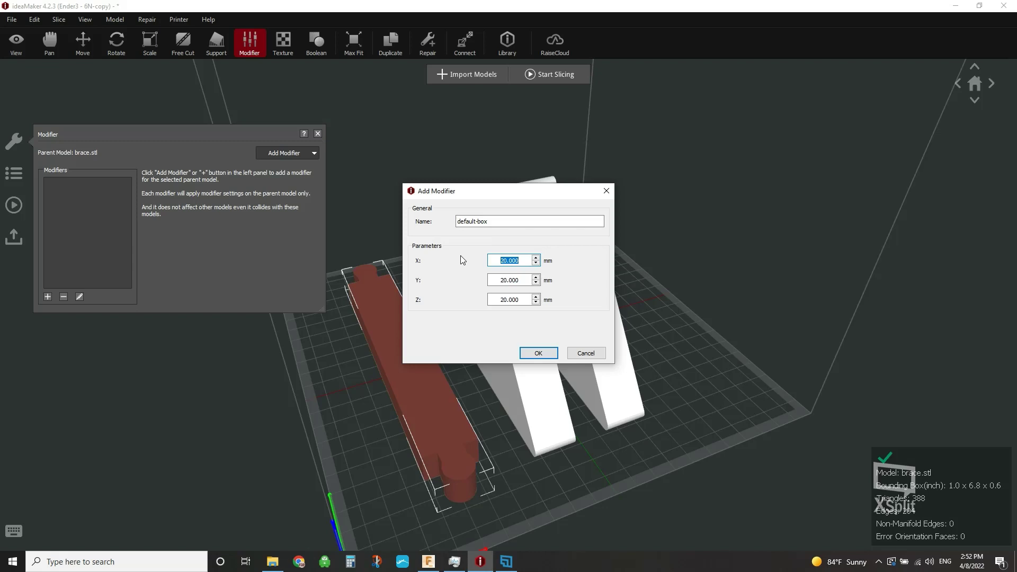
text(30)
key(Tab)
text(200)
key(Tab)
text(25)
key(Return)
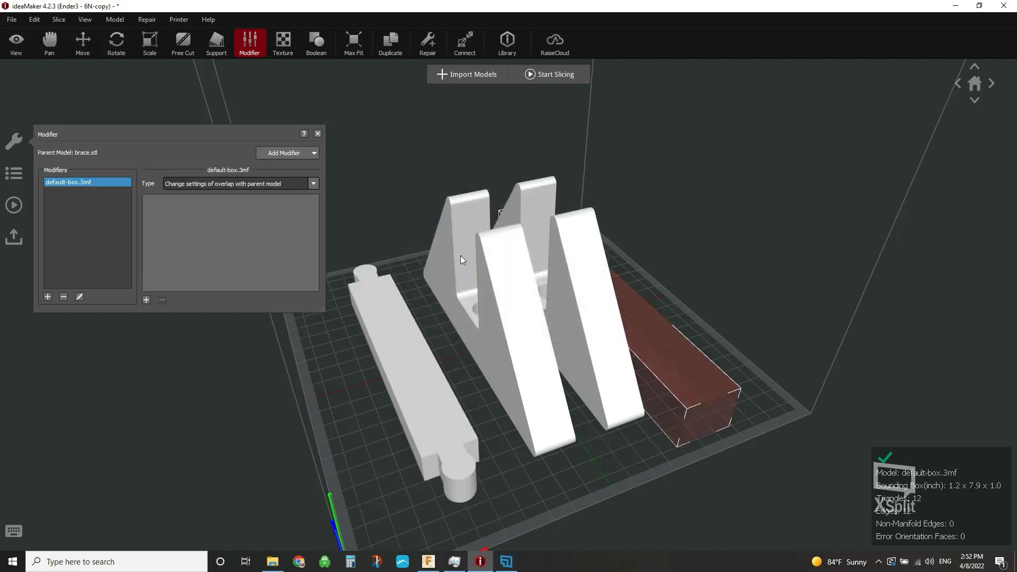
click(83, 44)
drag(615, 310, 335, 404)
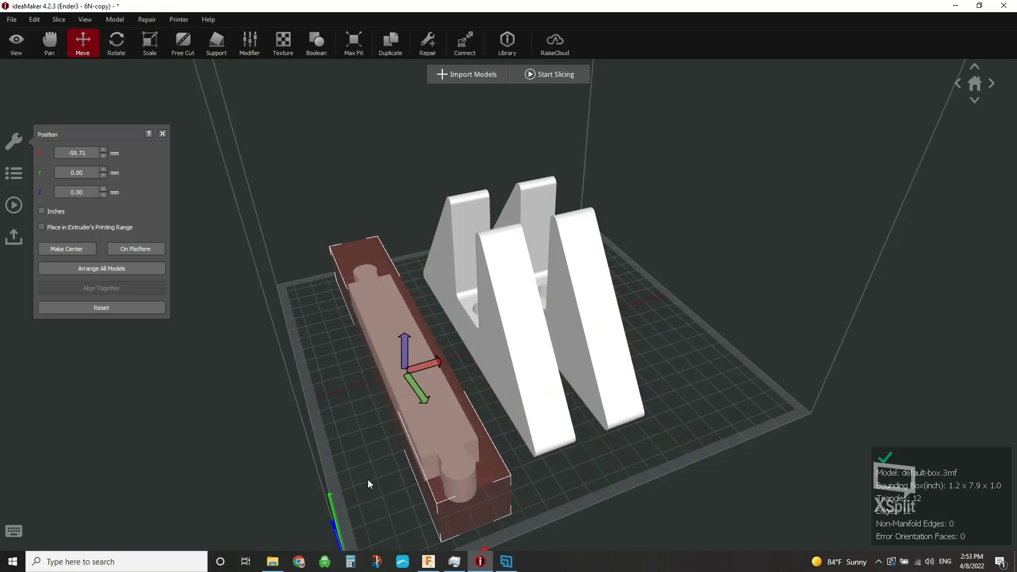
Step: Add a Top Solid Fill Layers override to the box modifier and set it to 0
click(250, 42)
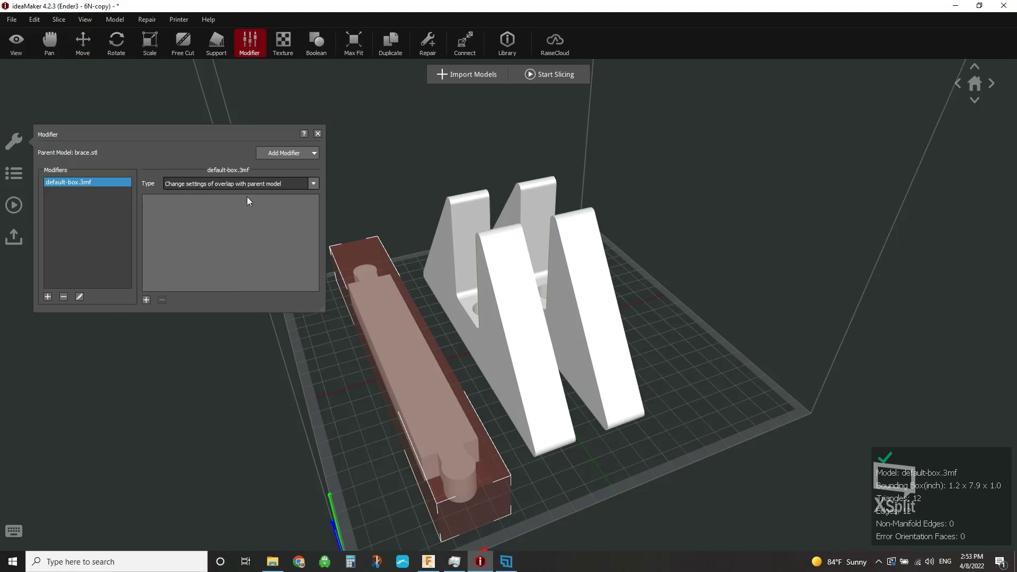
click(146, 300)
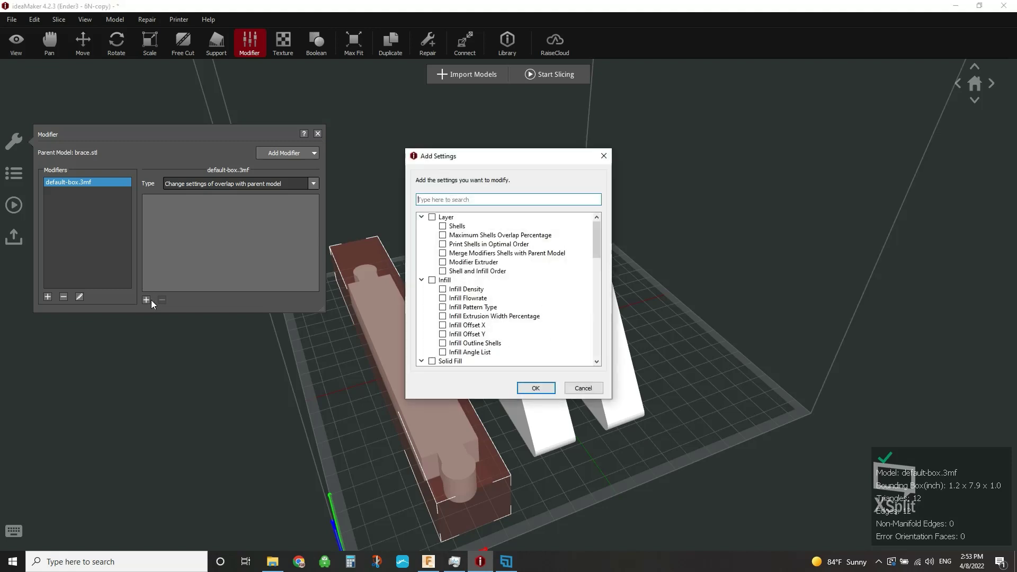
scroll(491, 324, down, 3)
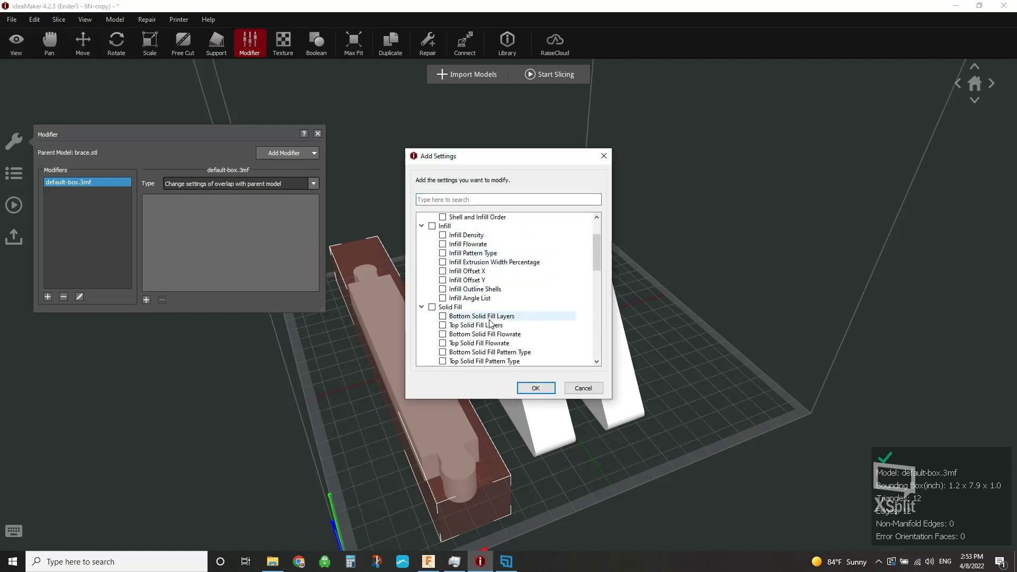
scroll(466, 283, down, 1)
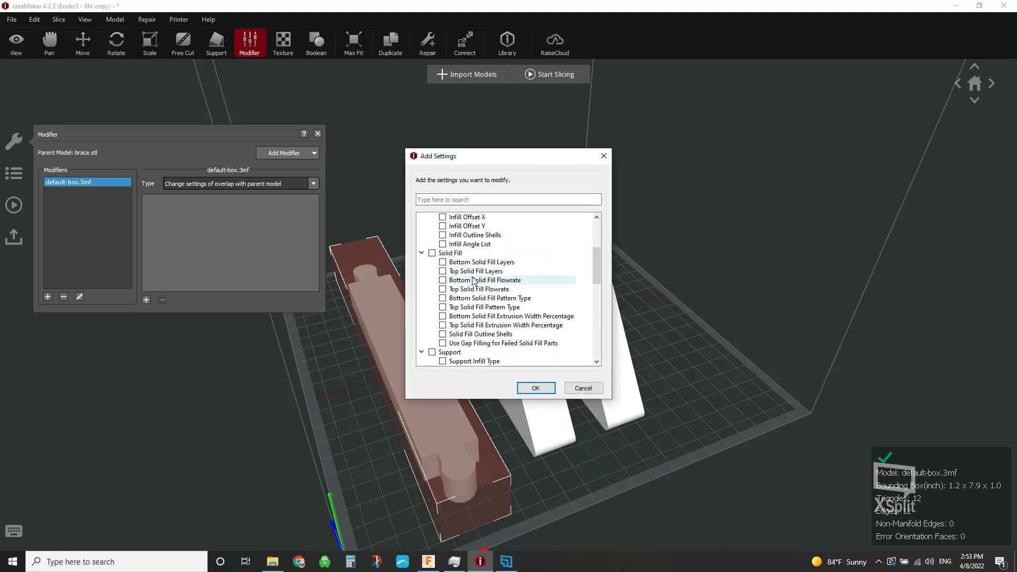
click(442, 270)
click(535, 388)
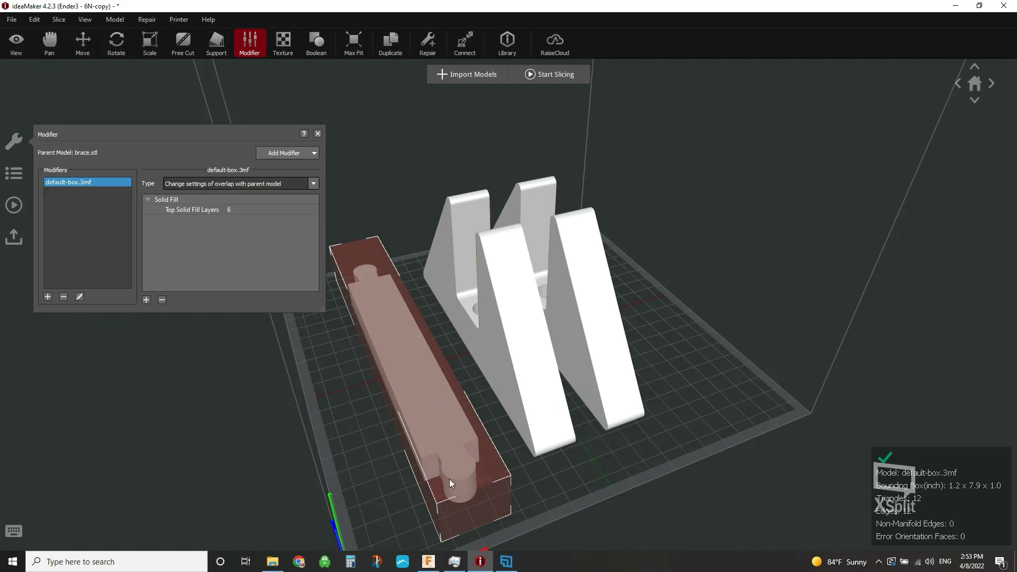
double_click(238, 206)
Step: Close and reopen the modifier settings, dismissing the override list without adding anything
click(317, 134)
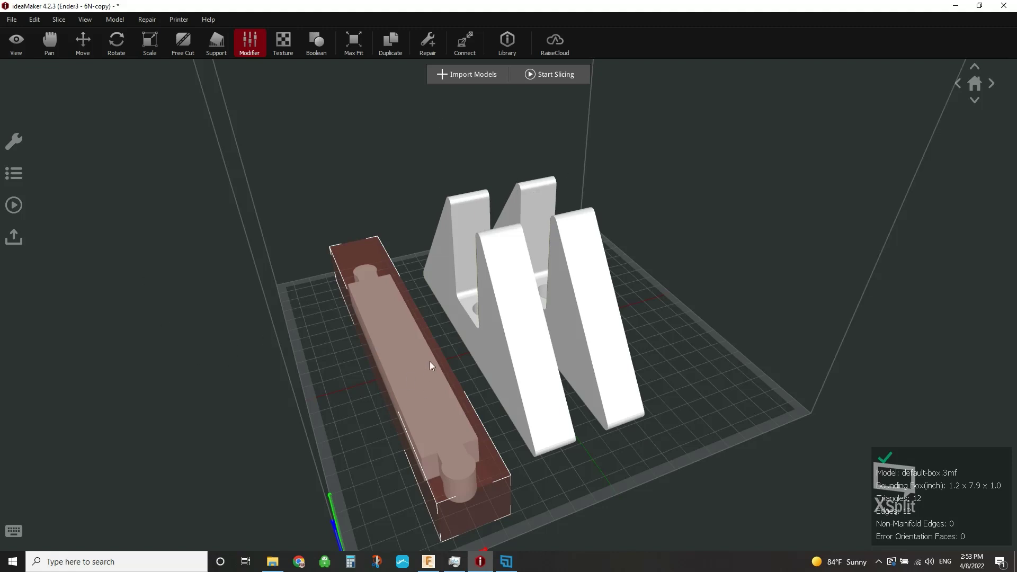
click(248, 45)
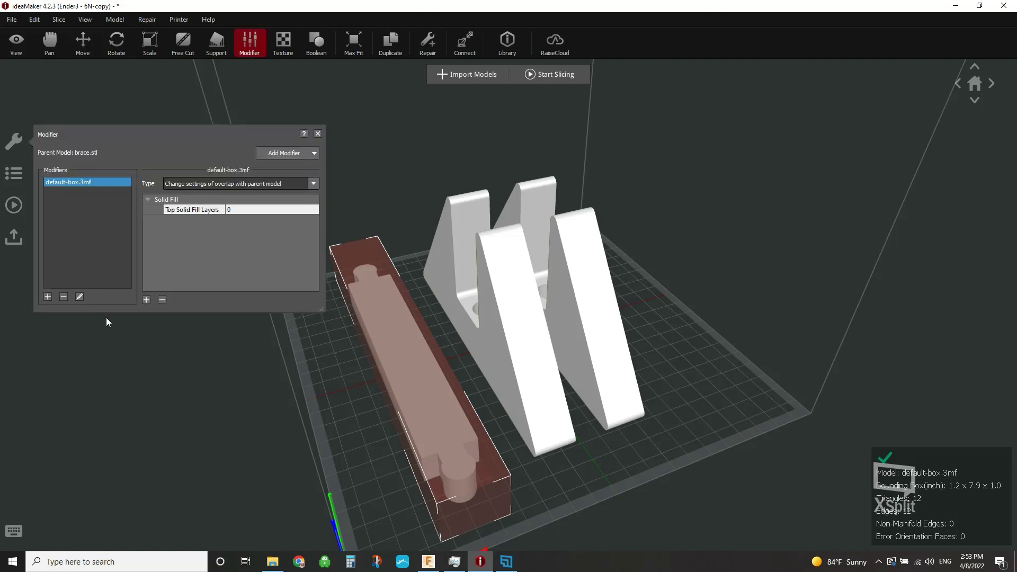
click(147, 300)
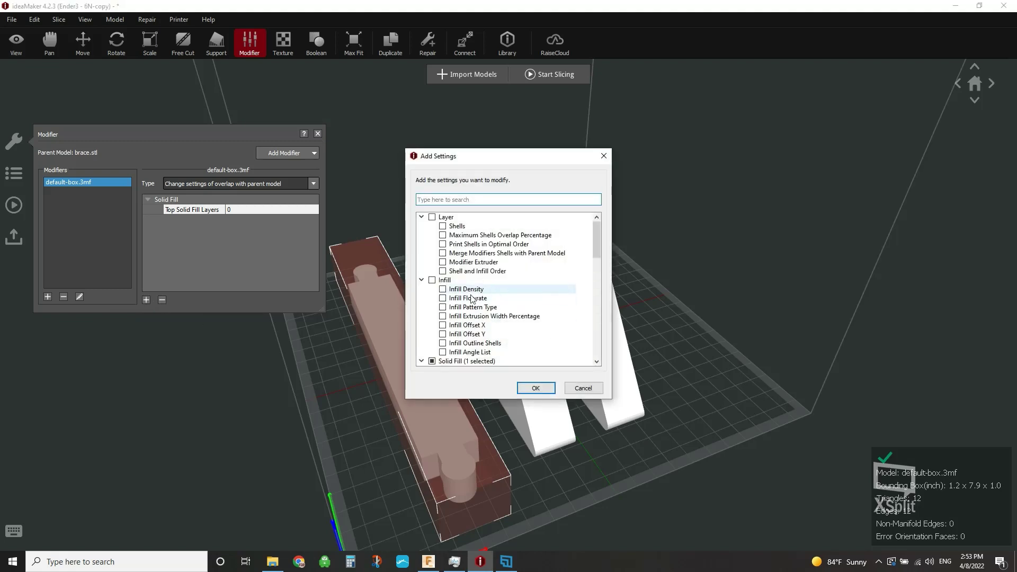
click(587, 383)
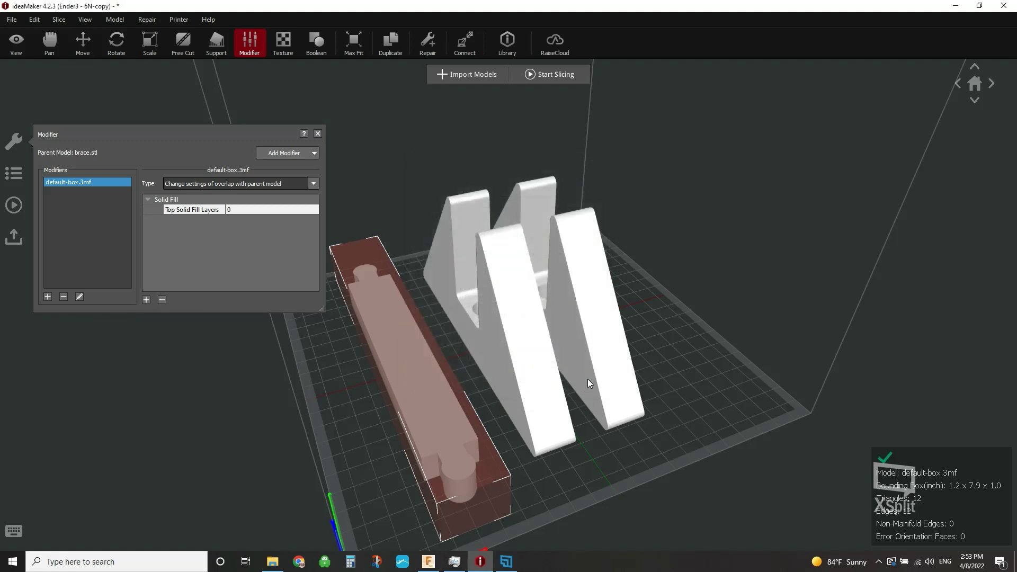
Step: Re-slice with Ender3PLA (6 hours 1 min, 146.0 g) and open the layer preview
click(318, 134)
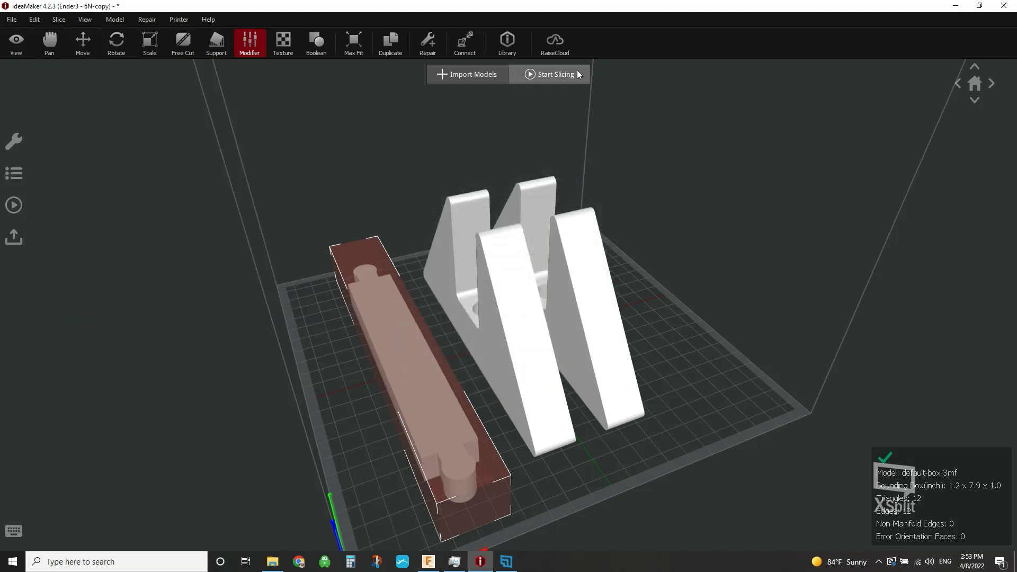
click(577, 71)
click(673, 430)
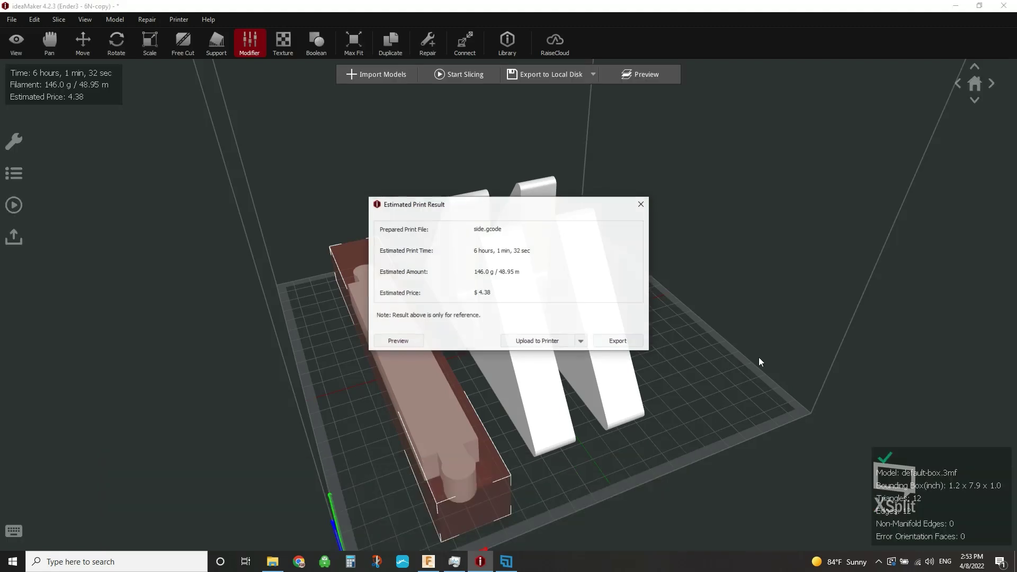
click(408, 344)
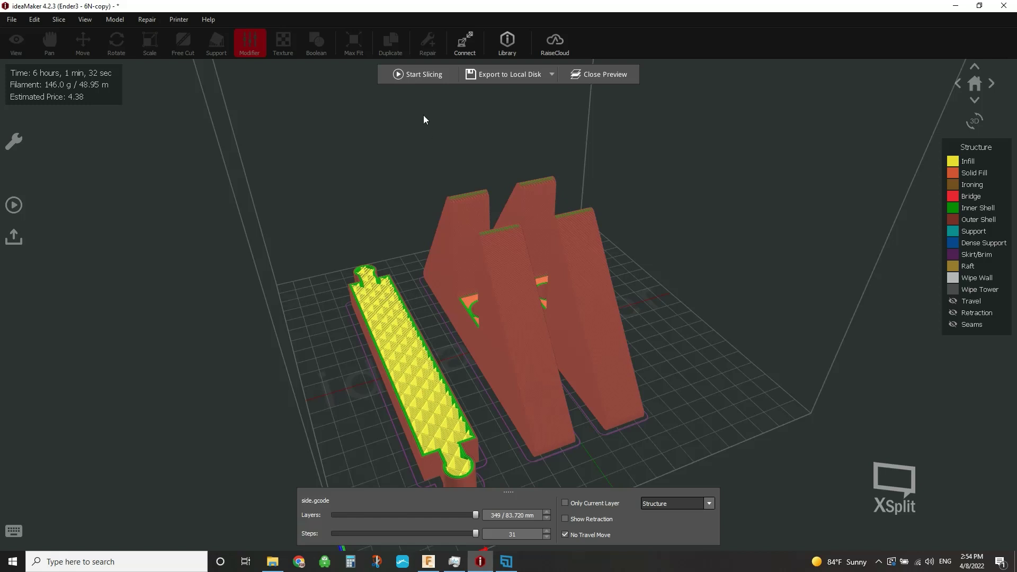
Step: Change Ender3PLA's Infill Density to 0 and reslice, giving 4 hours 37 min and 116.4 g
click(422, 75)
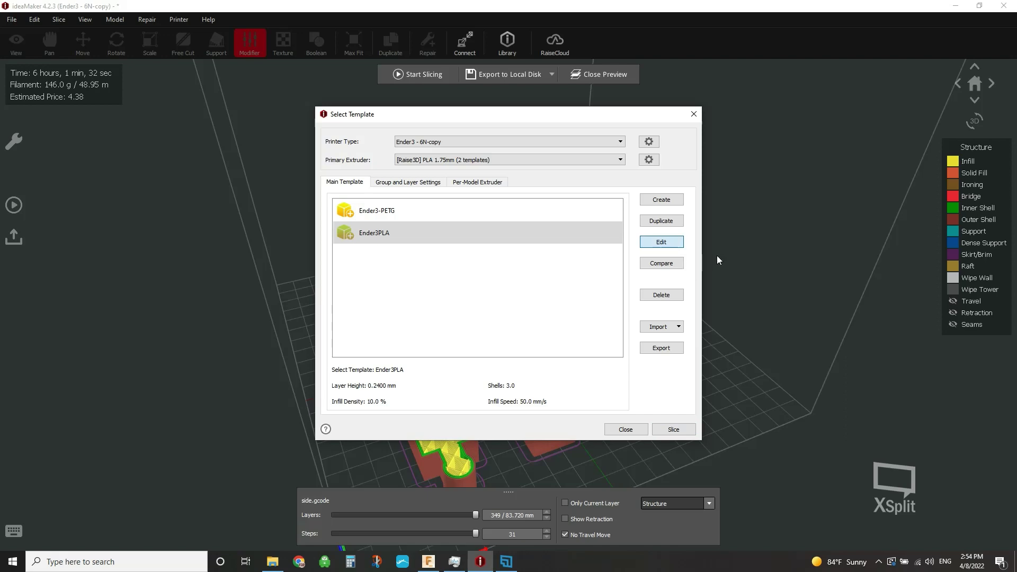
click(661, 242)
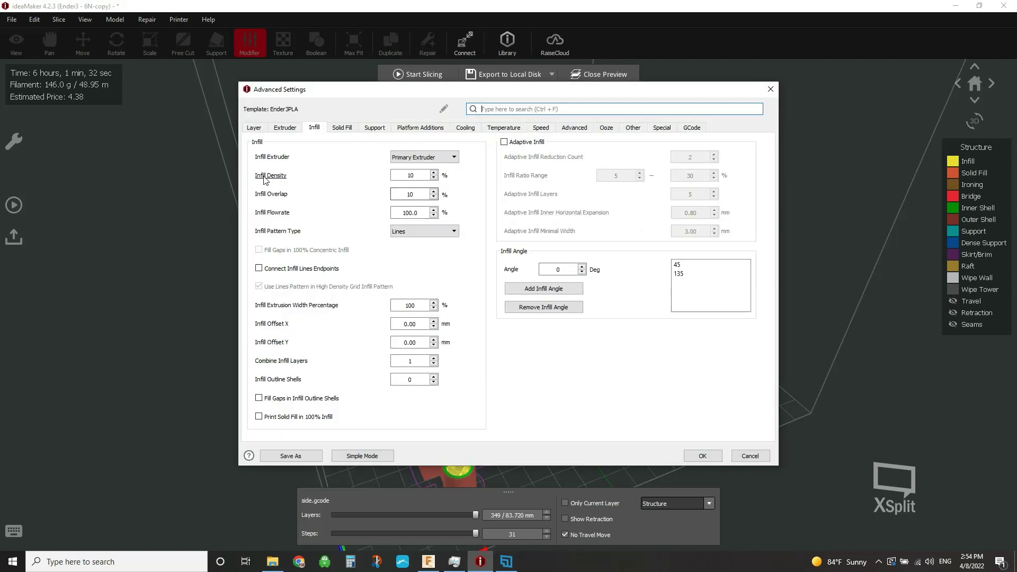
double_click(418, 174)
text(0)
click(704, 456)
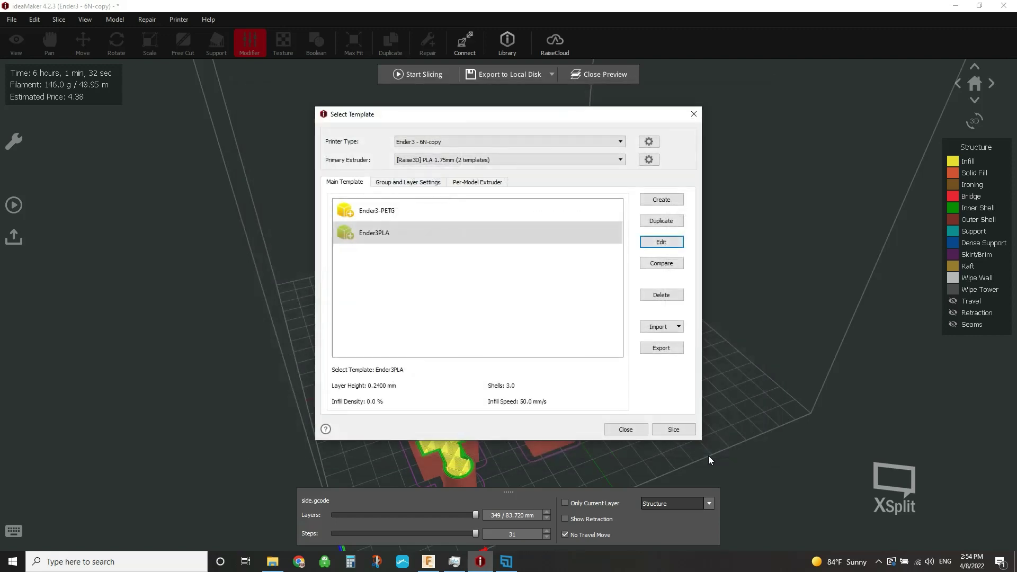
click(673, 430)
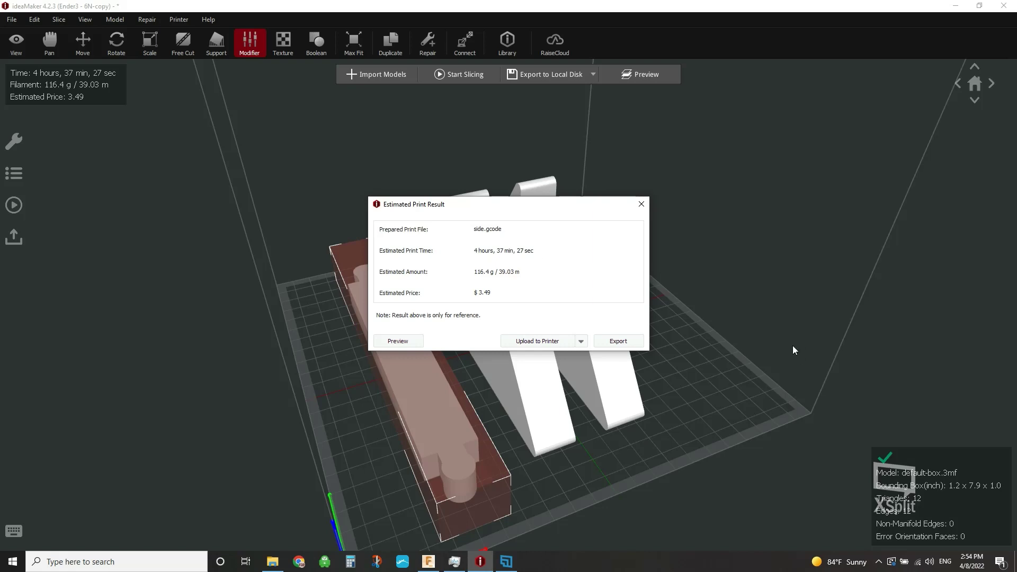
Step: Open the 349-layer preview of the 0% infill slice and orbit it to face the parts
click(404, 342)
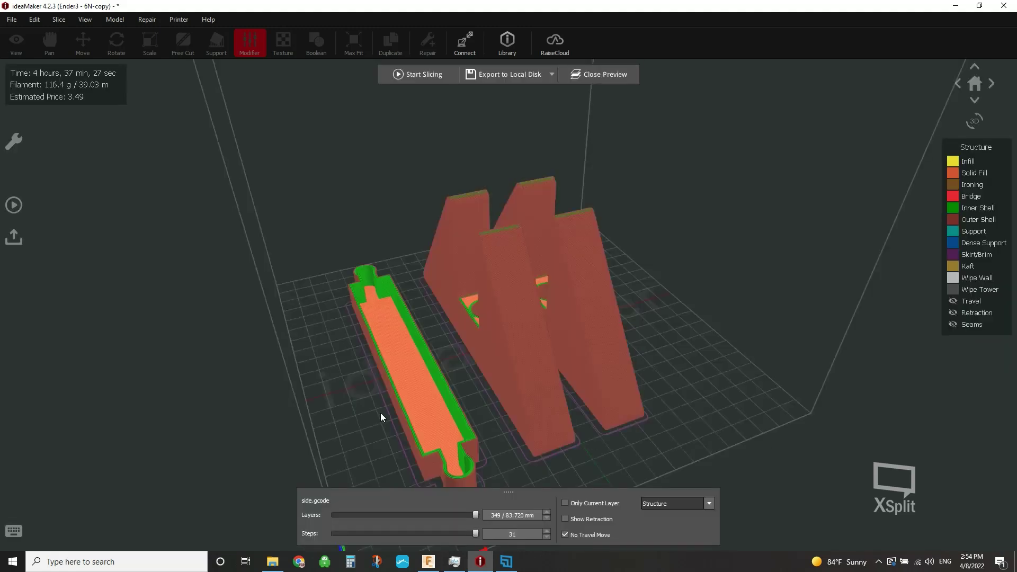
drag(344, 414, 386, 387)
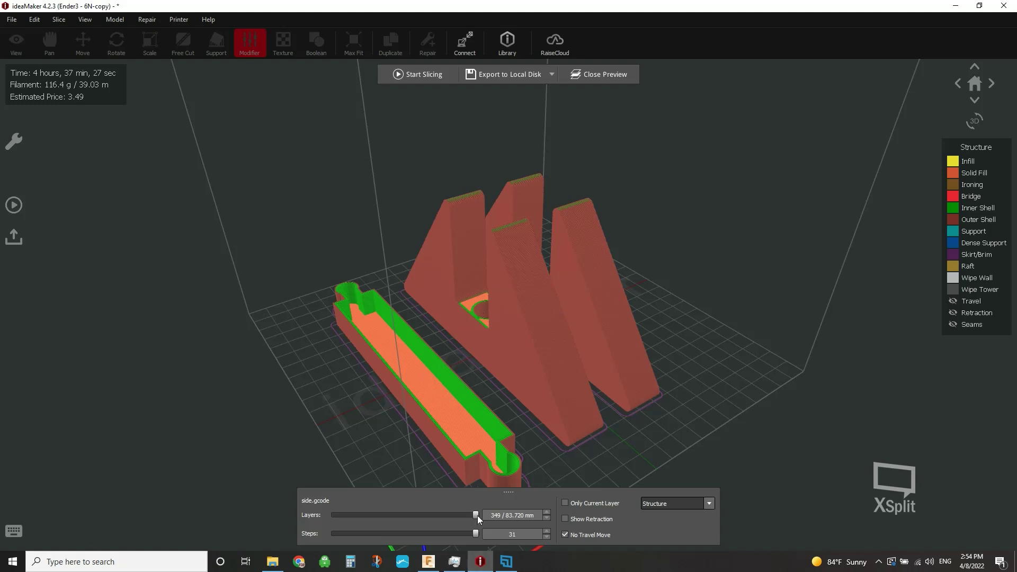
right_drag(695, 394, 464, 456)
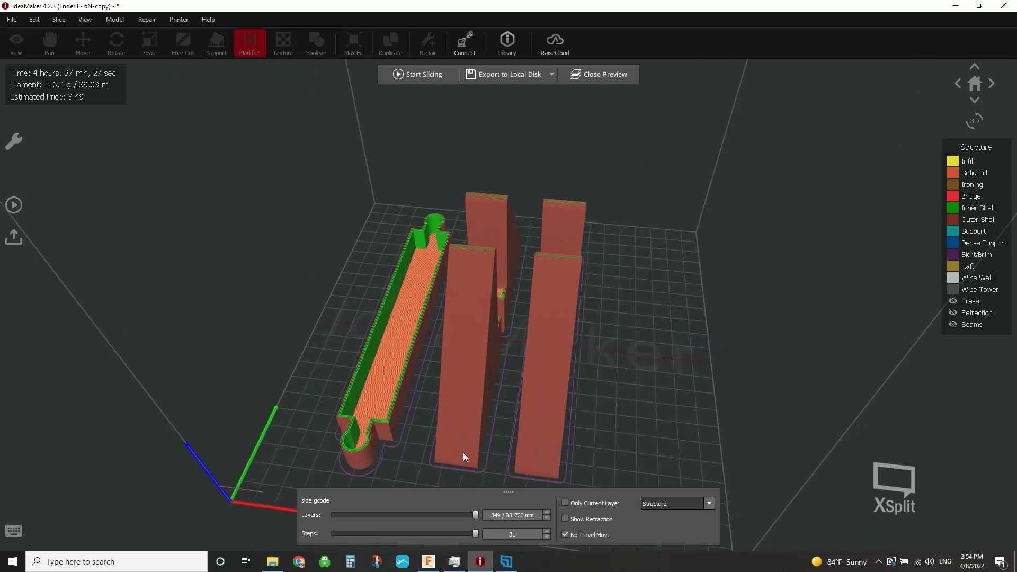
Step: Return from the preview, rotate the plate crosswise and select the first side part
click(605, 74)
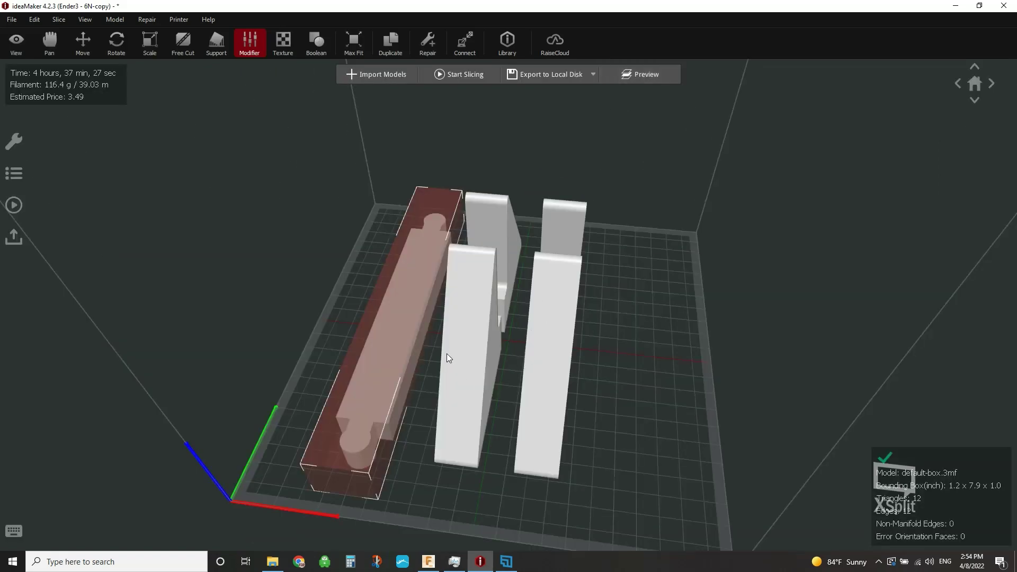
right_drag(531, 412, 499, 405)
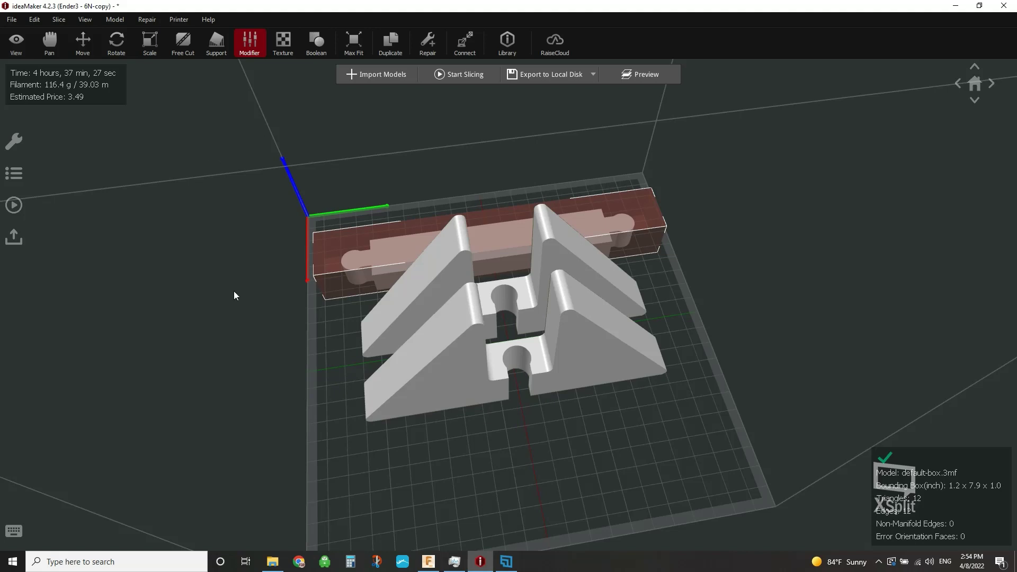
click(450, 259)
Step: Add a 35 × 35 × 35 mm box modifier and slide it into the side part's slot
click(248, 45)
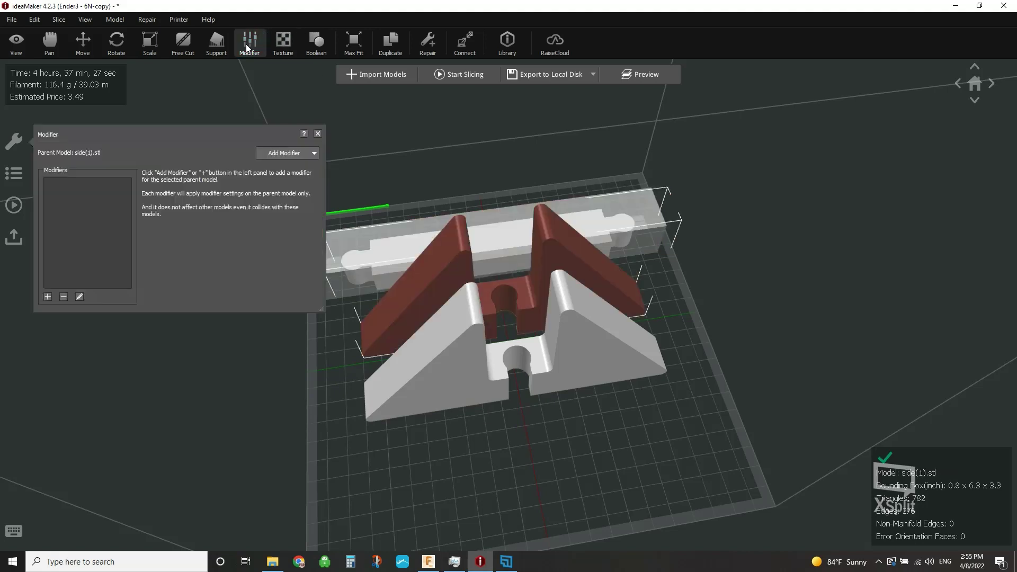
click(299, 156)
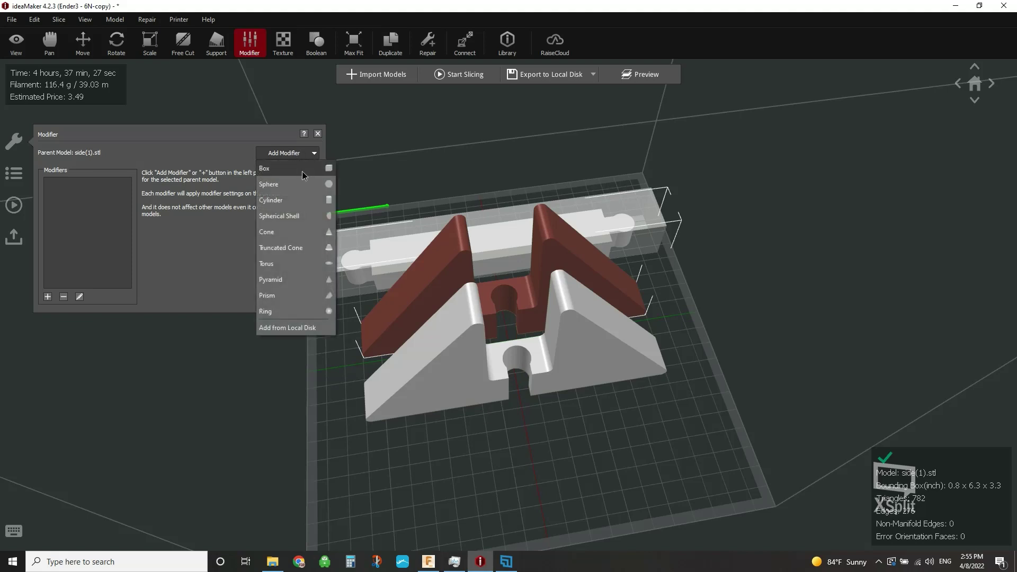
click(274, 182)
key(Tab)
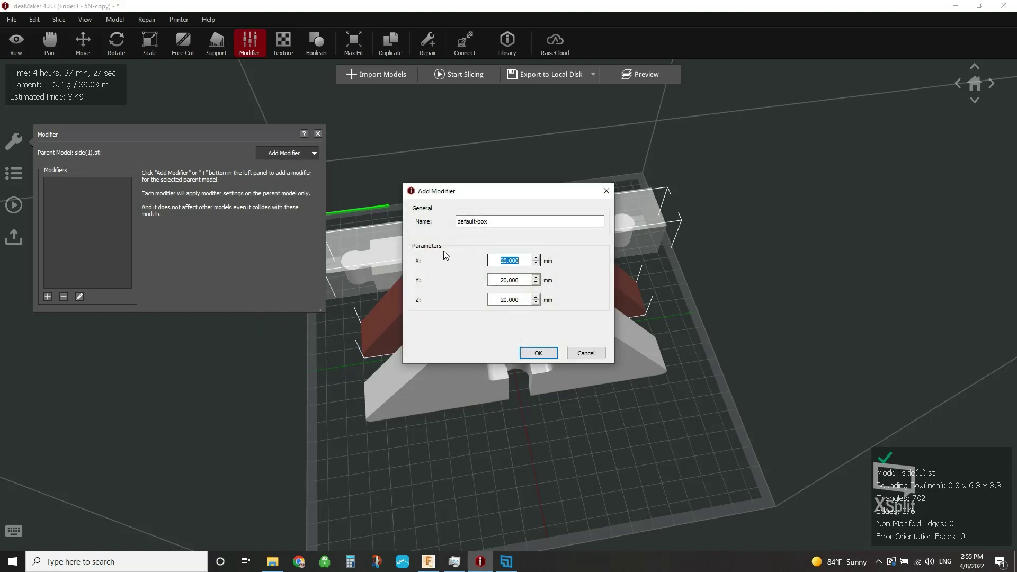
text(35)
key(Tab)
text(35)
key(Tab)
text(35)
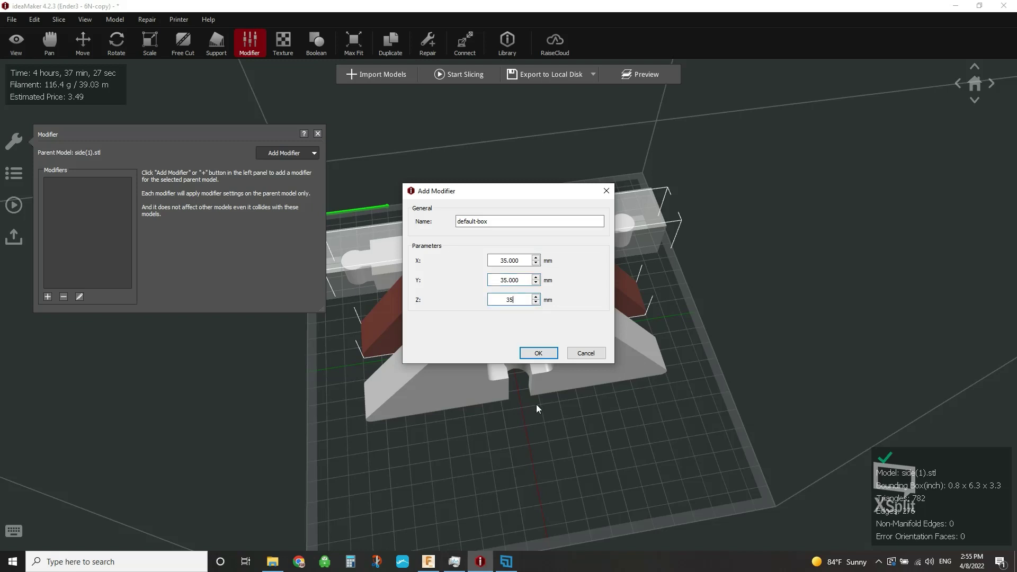
click(536, 352)
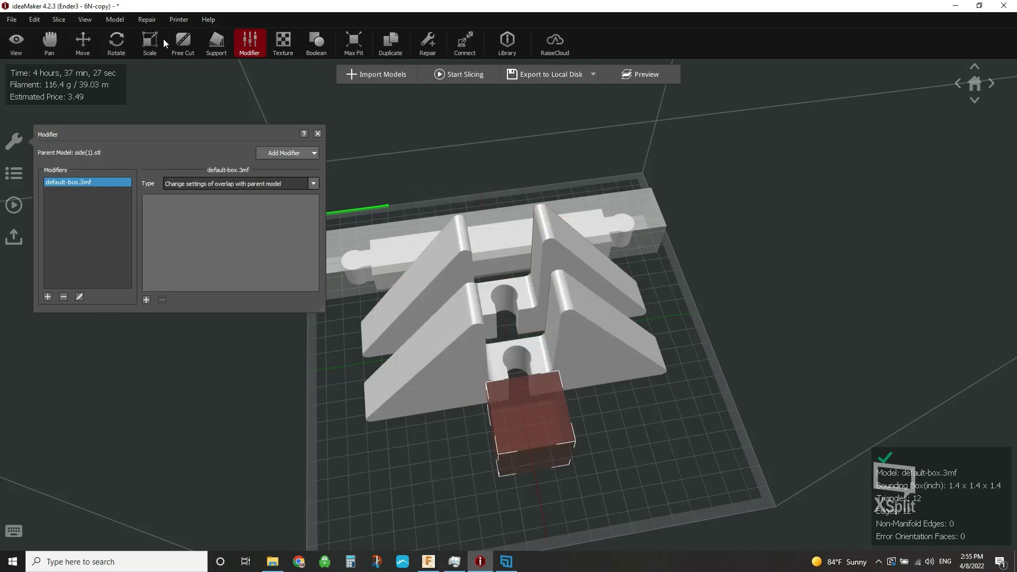
click(83, 42)
drag(535, 469, 498, 311)
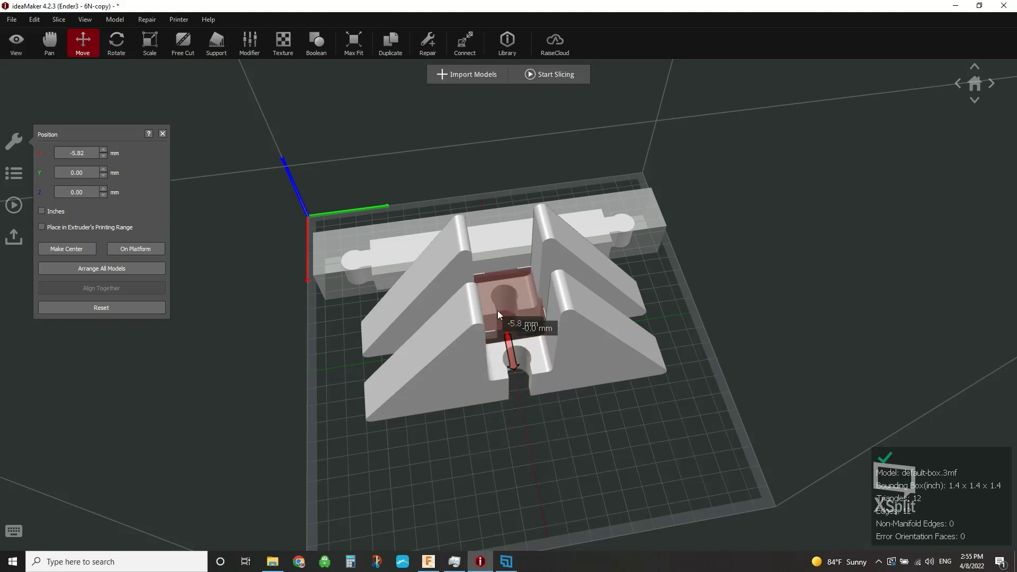
Step: Make the box modifier override Infill Density with a value of 10%
click(250, 42)
click(146, 300)
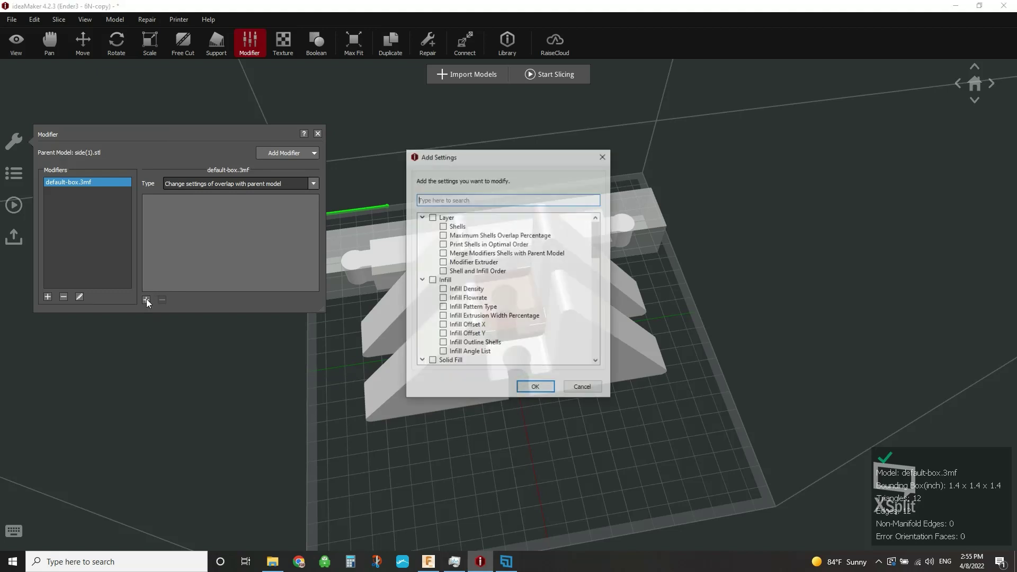
click(443, 289)
click(536, 390)
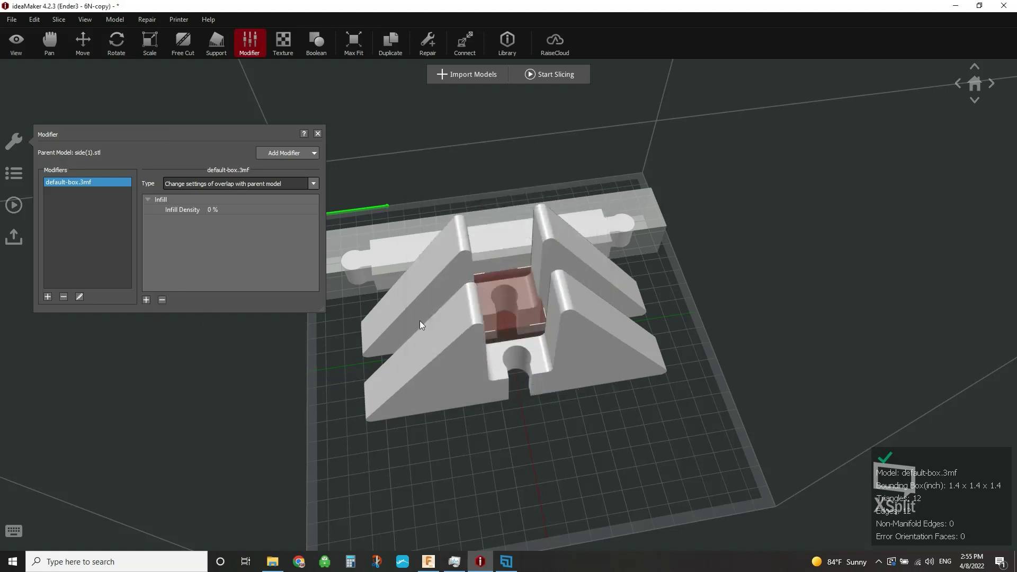
click(233, 212)
text(10)
key(Return)
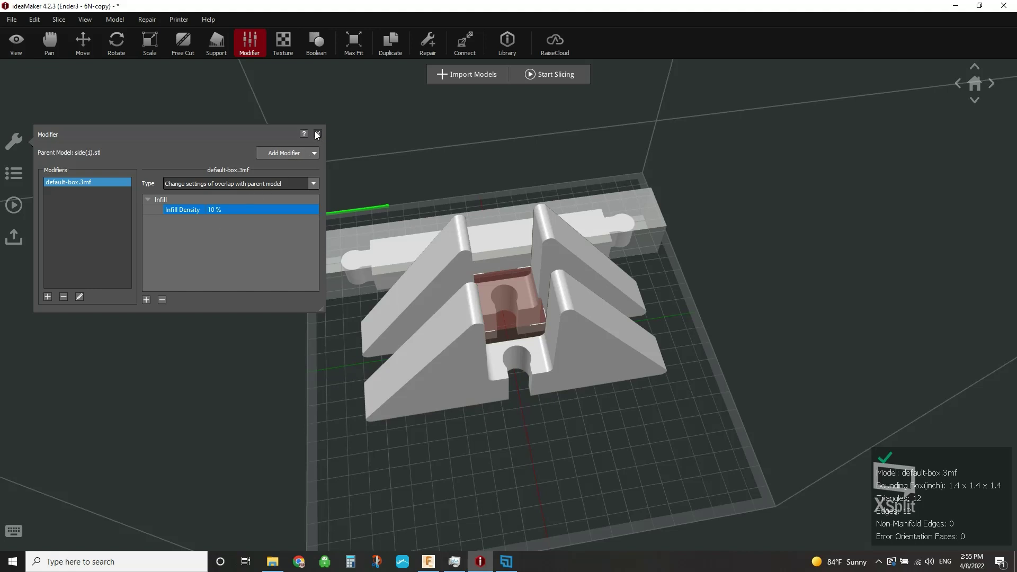
click(318, 133)
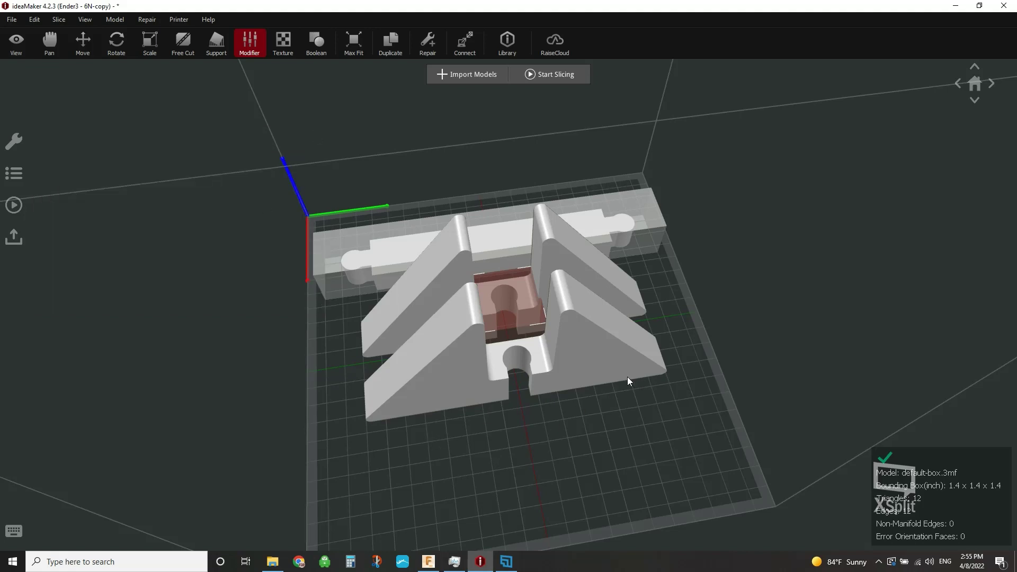
click(603, 347)
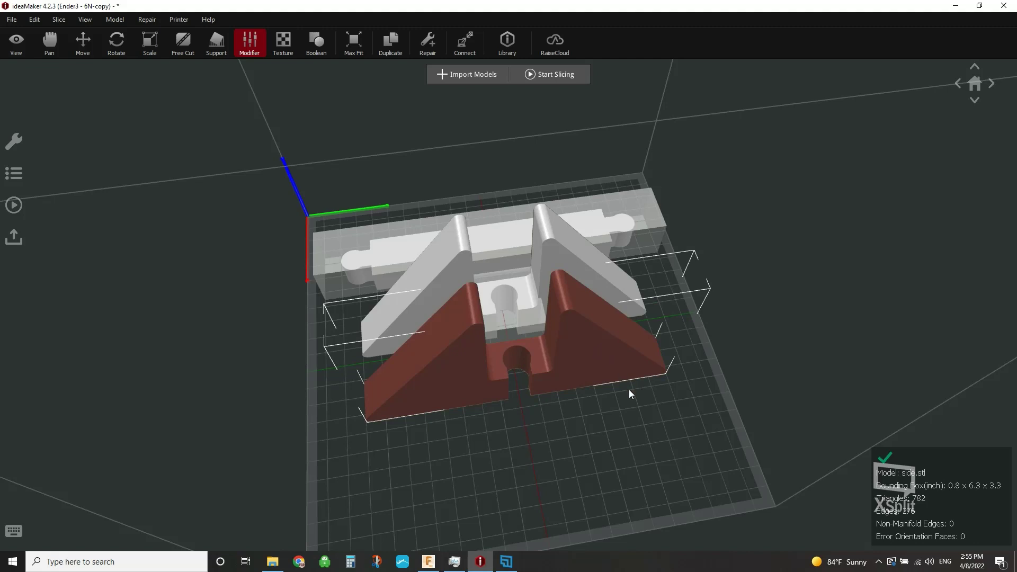
Step: Add a 35 mm cube modifier to side.stl and move it along X under the brace joint
click(249, 42)
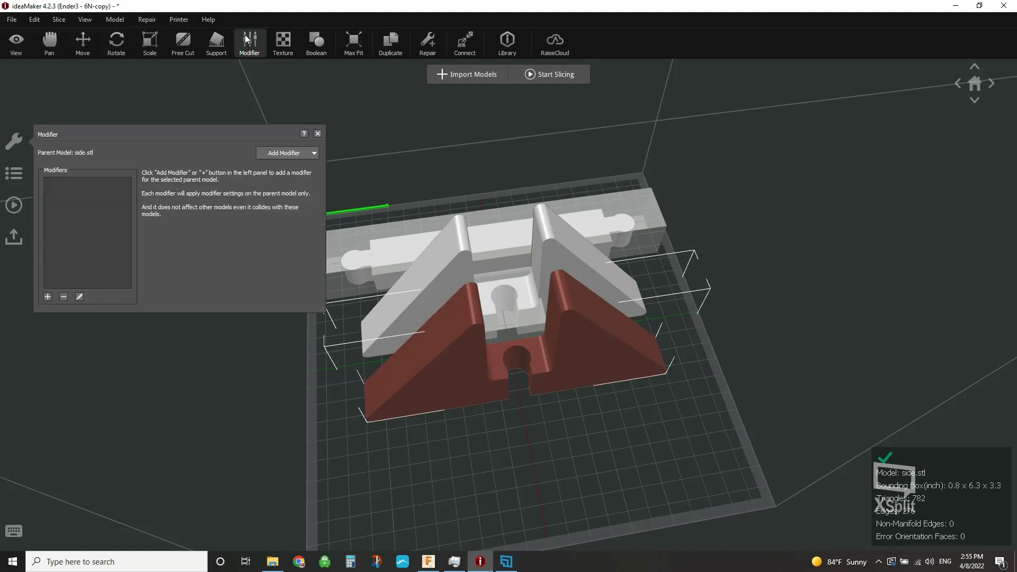
click(313, 153)
click(286, 166)
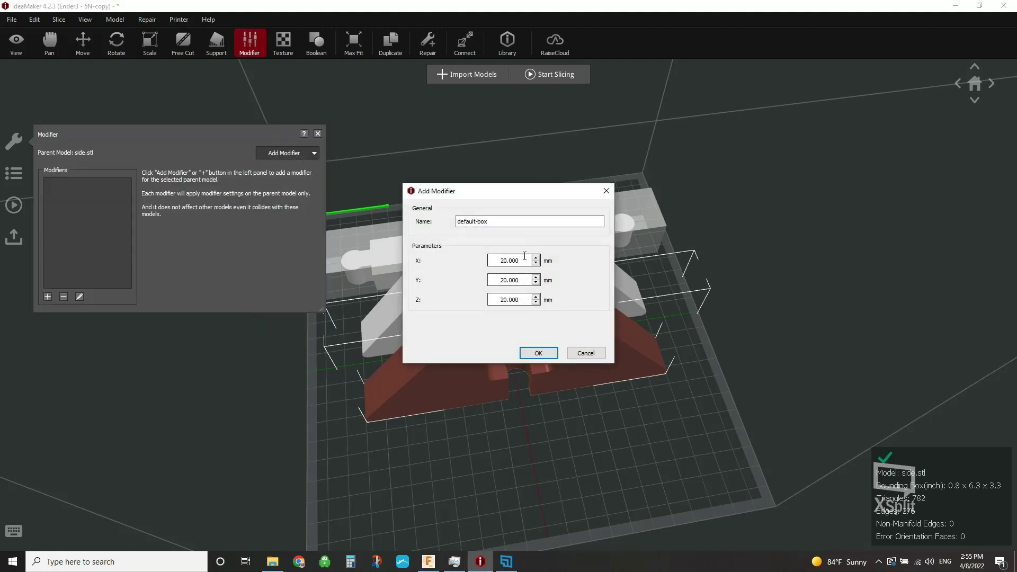
double_click(525, 256)
text(35)
key(Tab)
text(35)
key(Tab)
text(35)
click(531, 352)
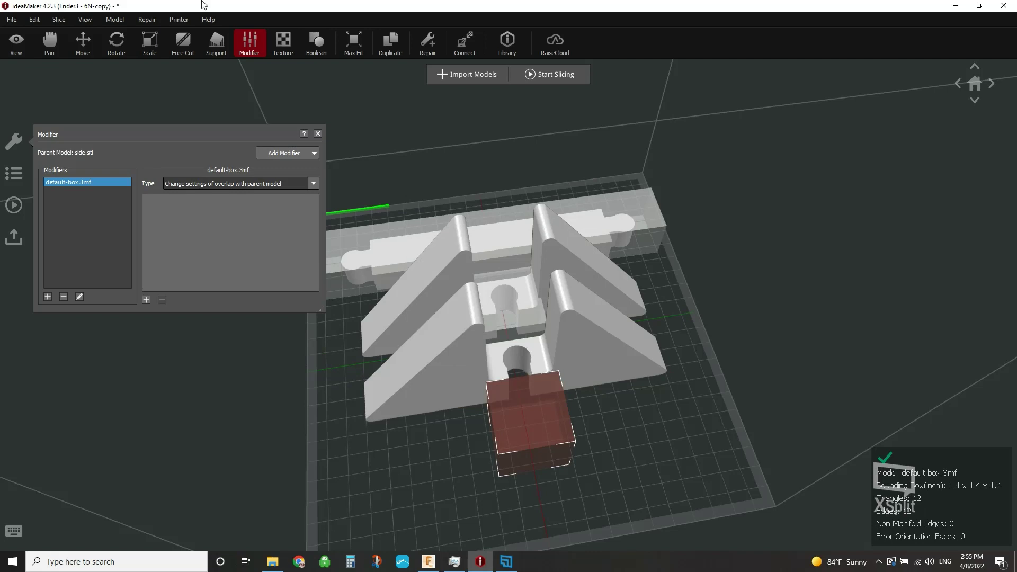
click(83, 43)
drag(530, 453, 522, 401)
drag(653, 428, 670, 495)
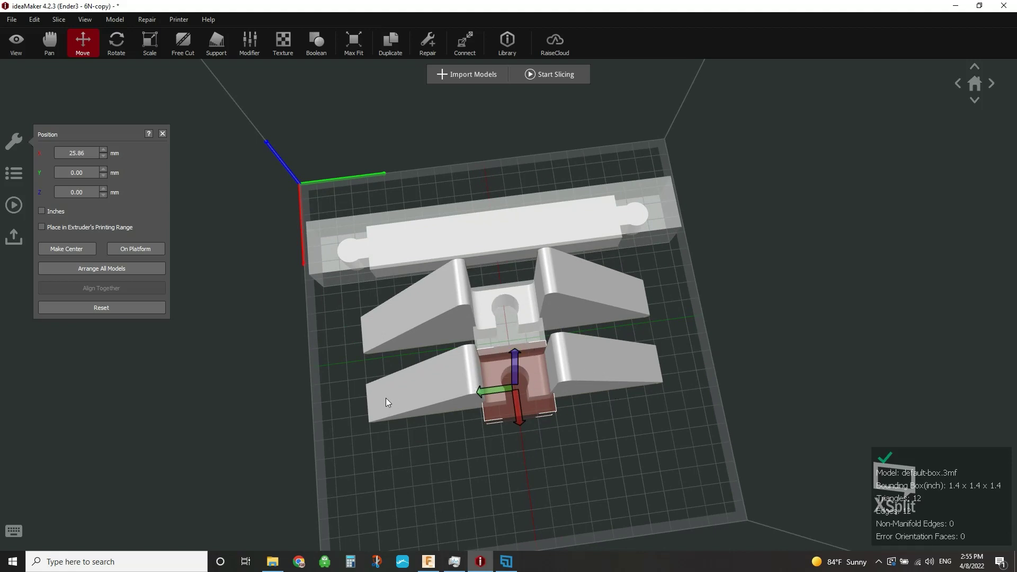
Step: Give the second box modifier an Infill Density override of 10%
click(247, 44)
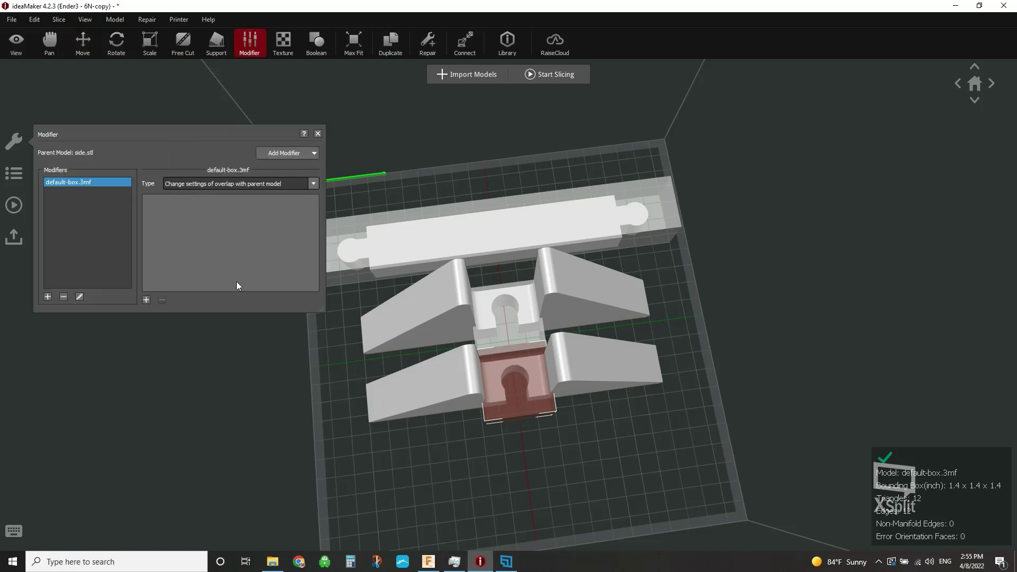
click(146, 300)
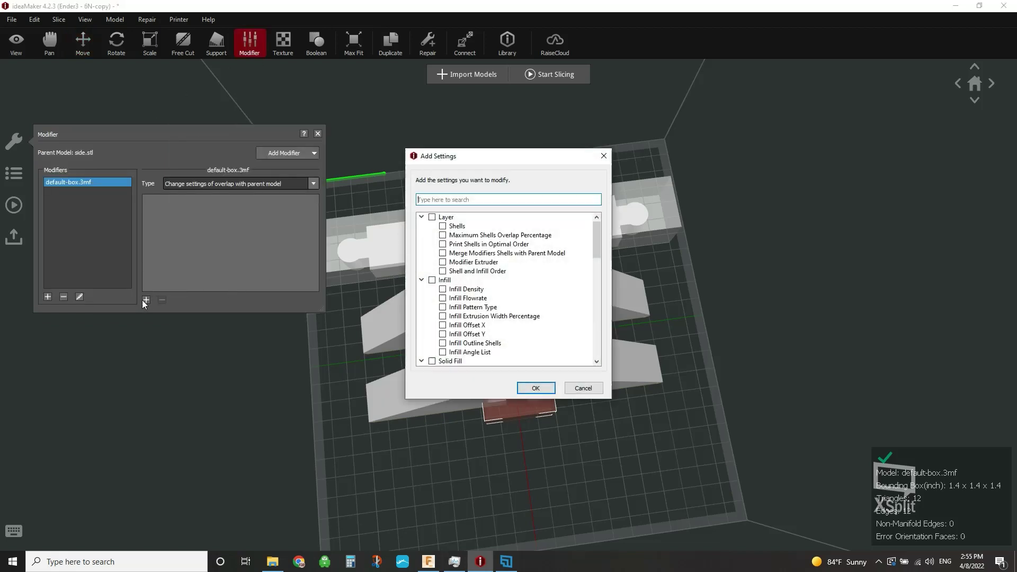
click(442, 289)
click(536, 388)
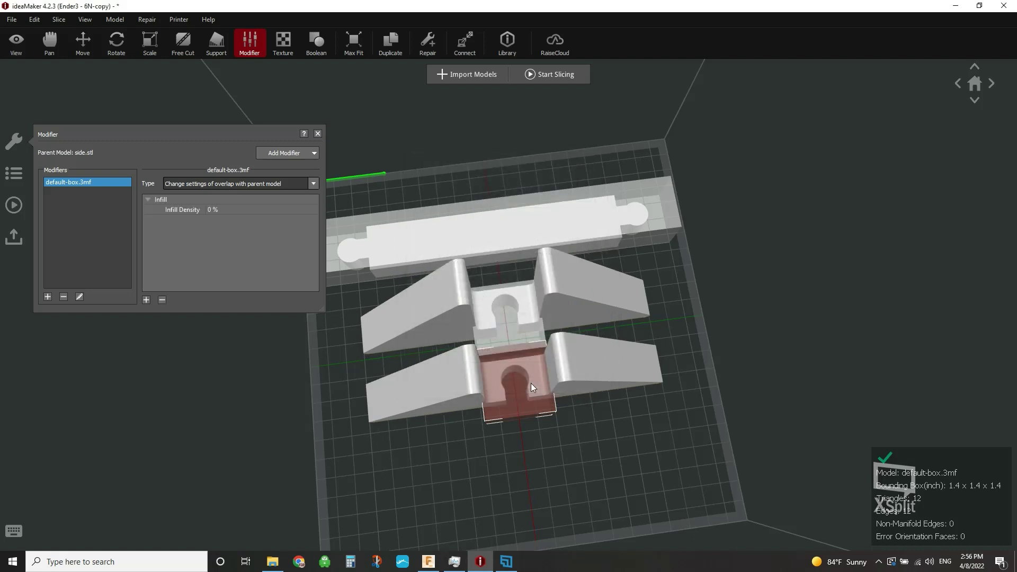
double_click(211, 208)
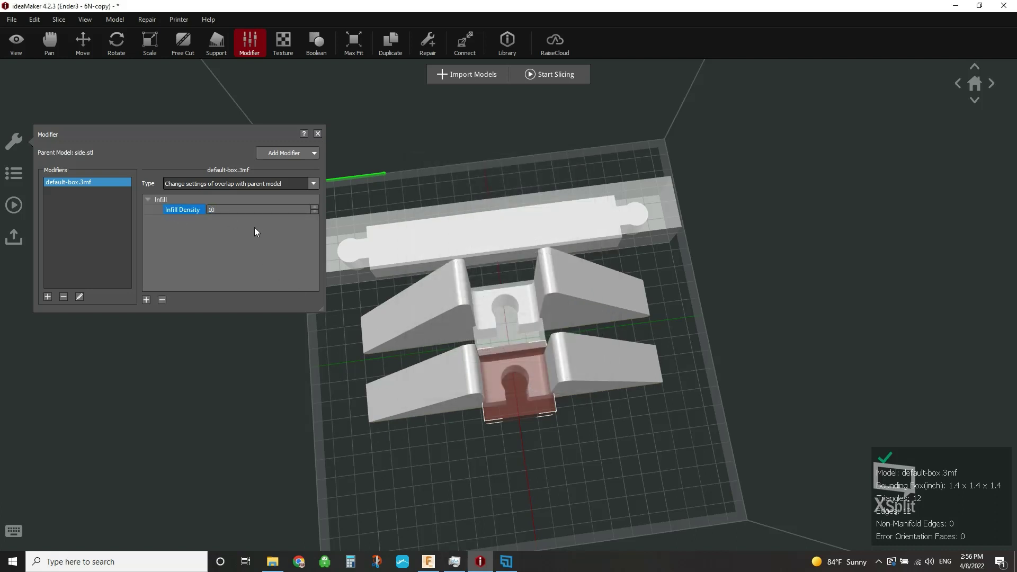
click(318, 134)
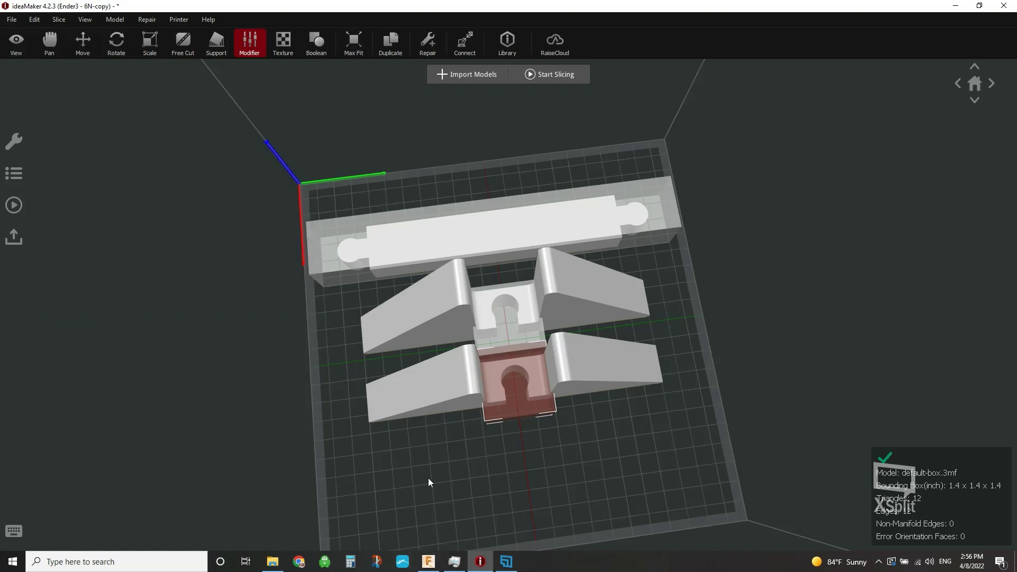
right_drag(427, 475, 633, 421)
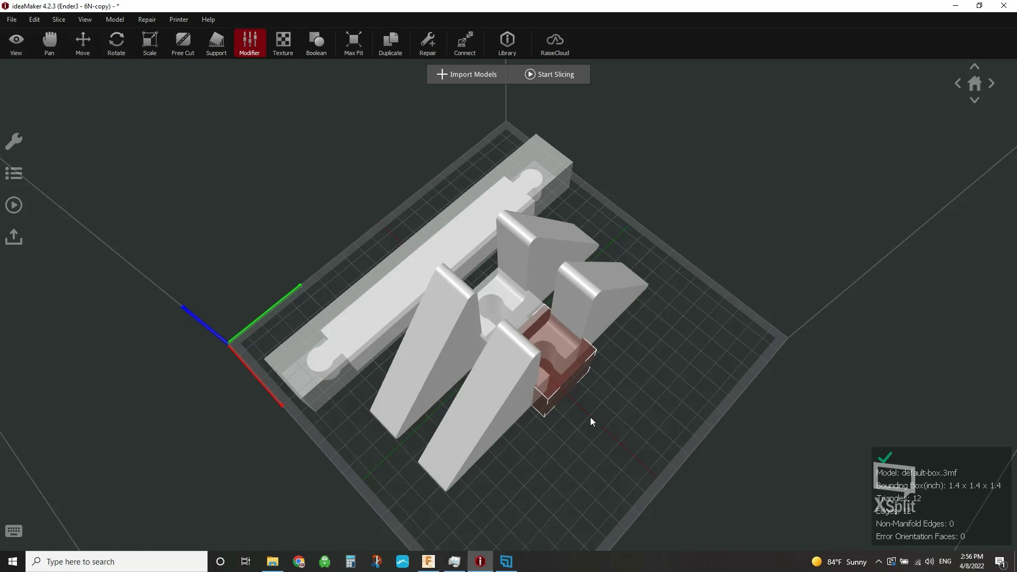
Step: Slice the plate with the Ender3PLA template and preview the side.gcode layers
click(568, 75)
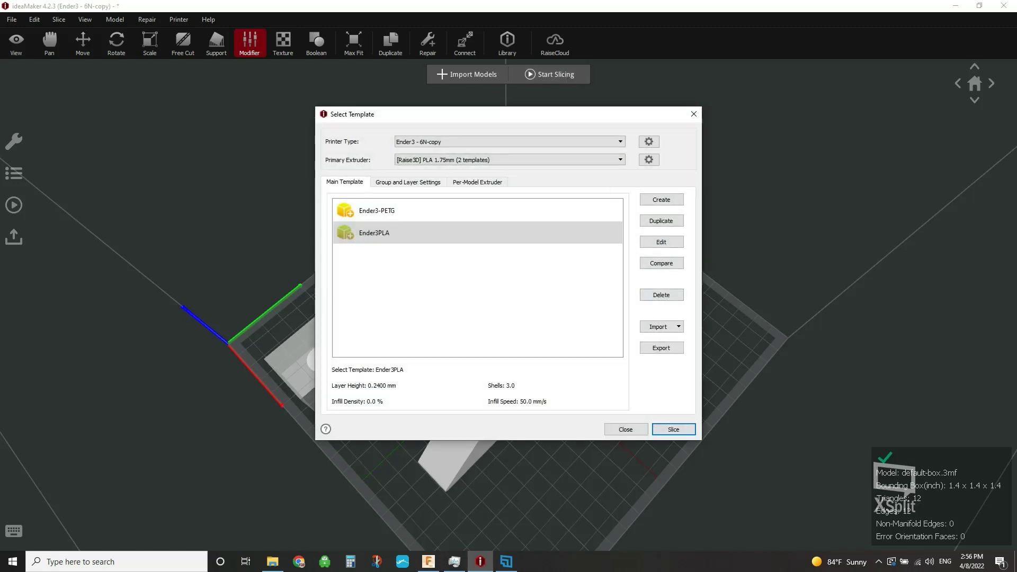
click(693, 114)
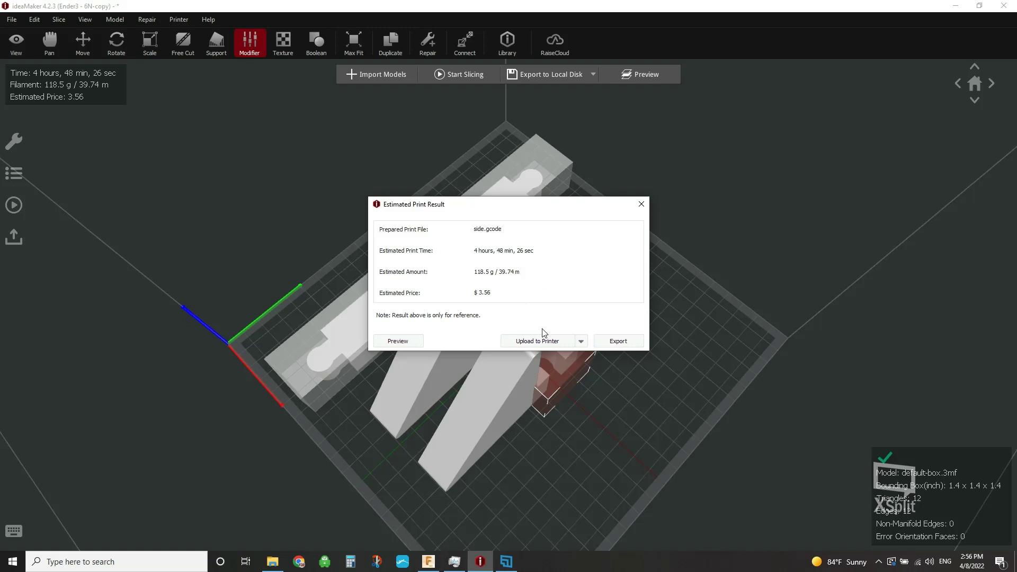
click(413, 342)
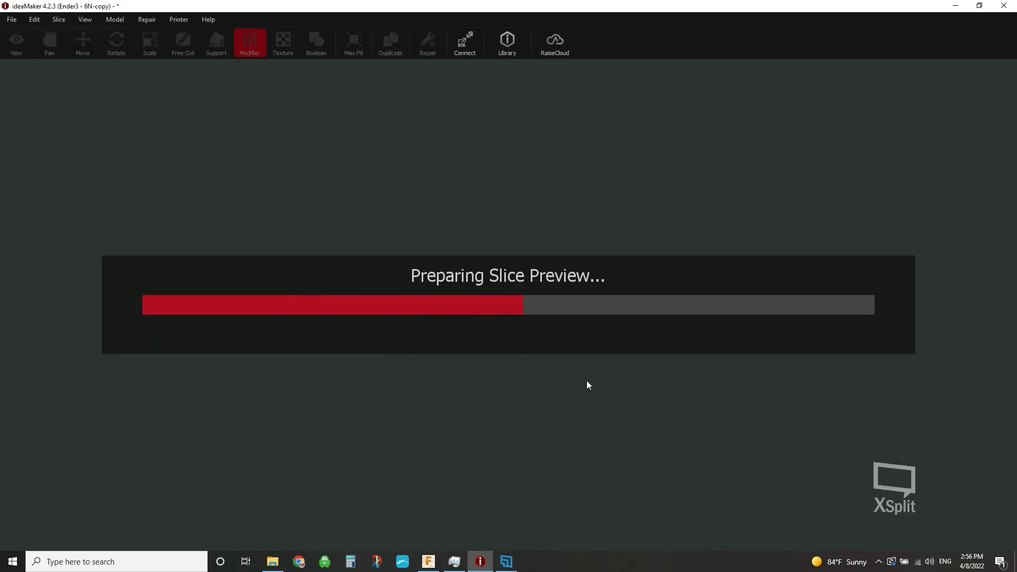
key(Home)
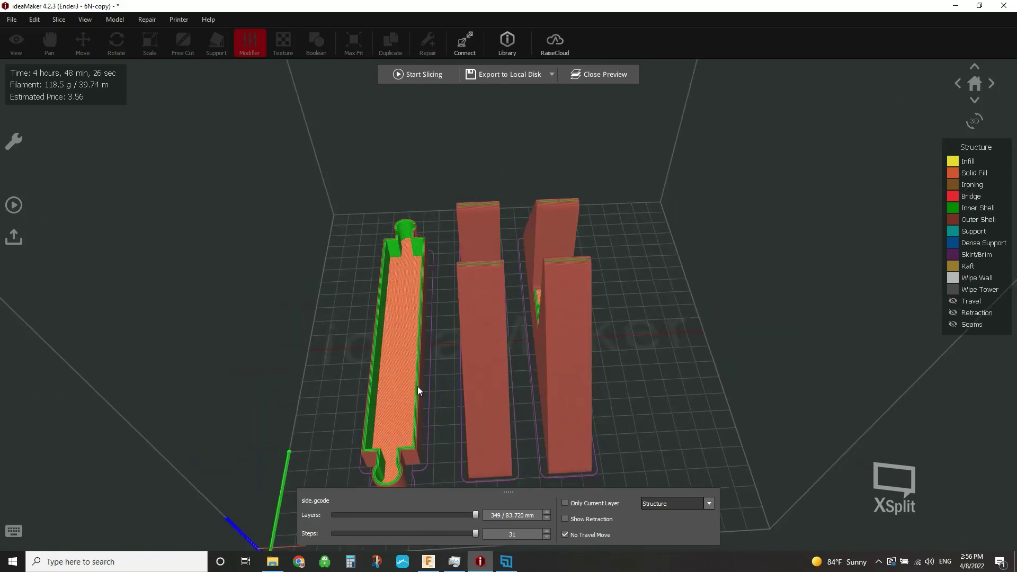
drag(458, 348, 536, 455)
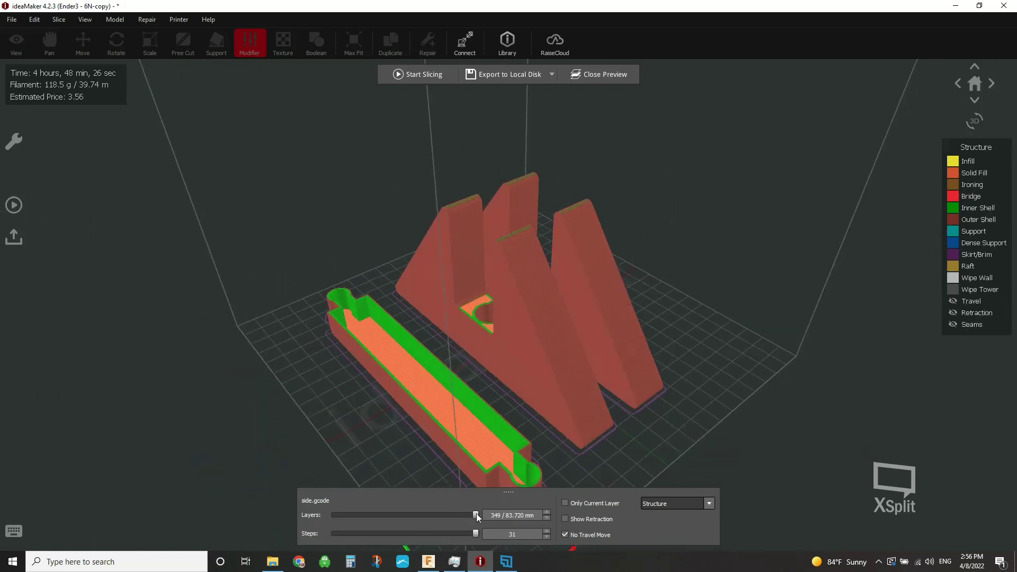
drag(475, 517, 433, 517)
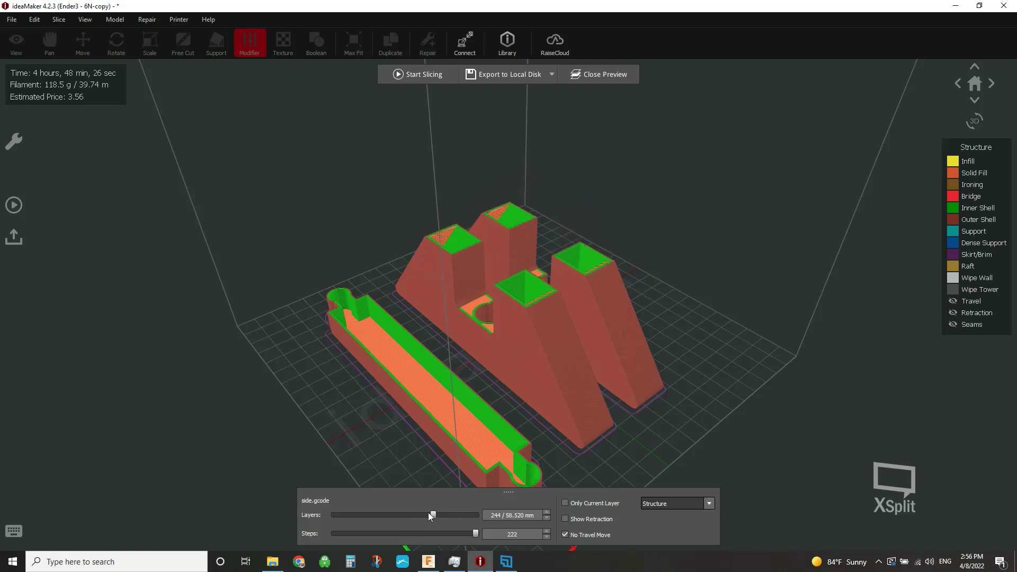
drag(430, 516, 372, 525)
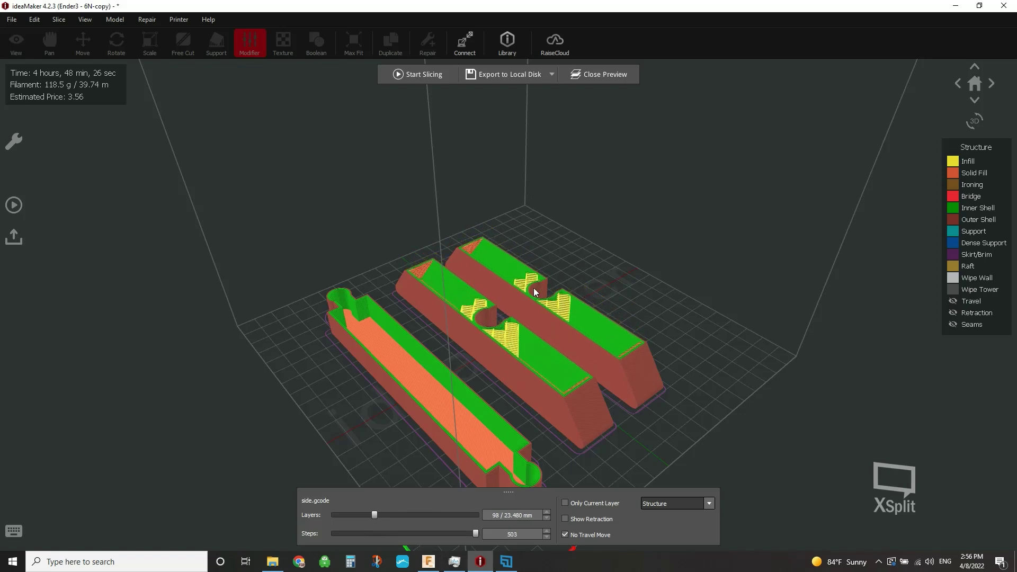
drag(669, 294, 572, 402)
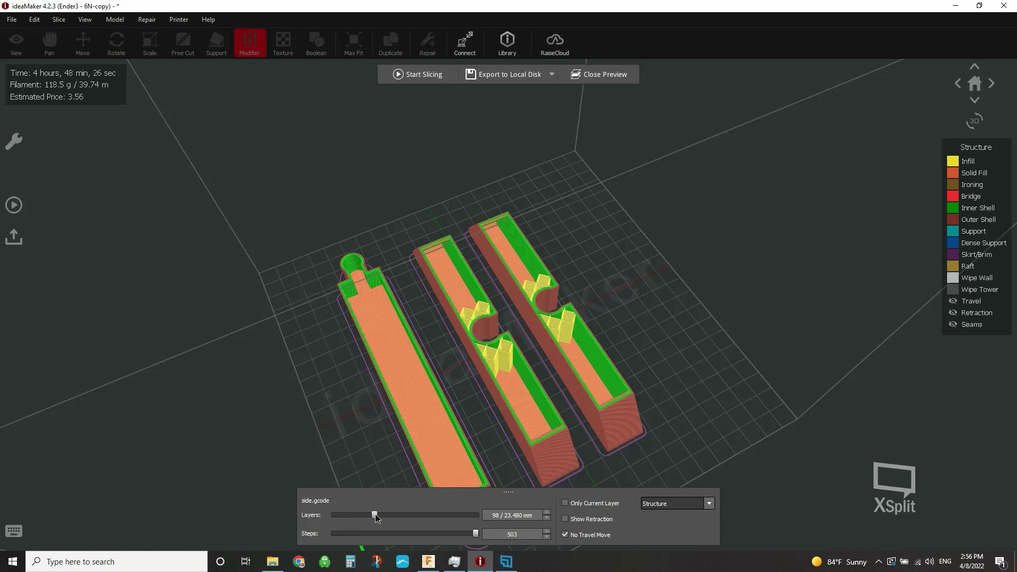
drag(375, 515, 509, 499)
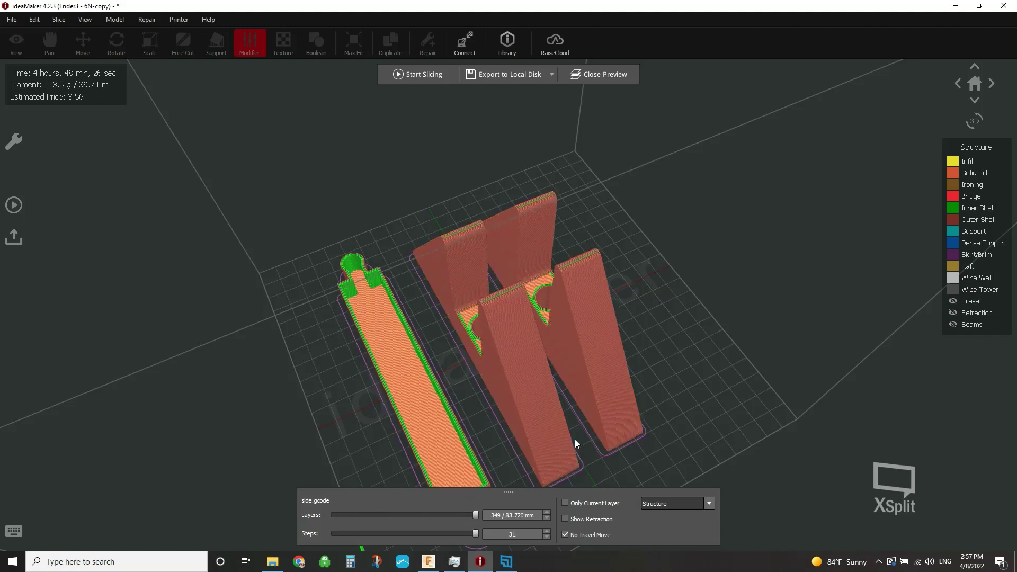
drag(708, 390, 623, 242)
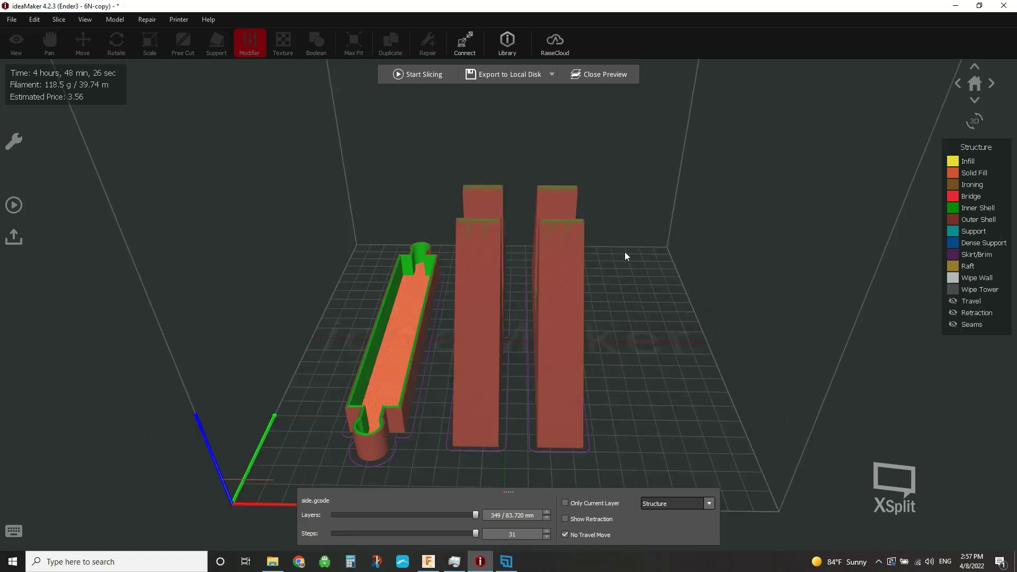
drag(345, 358, 543, 262)
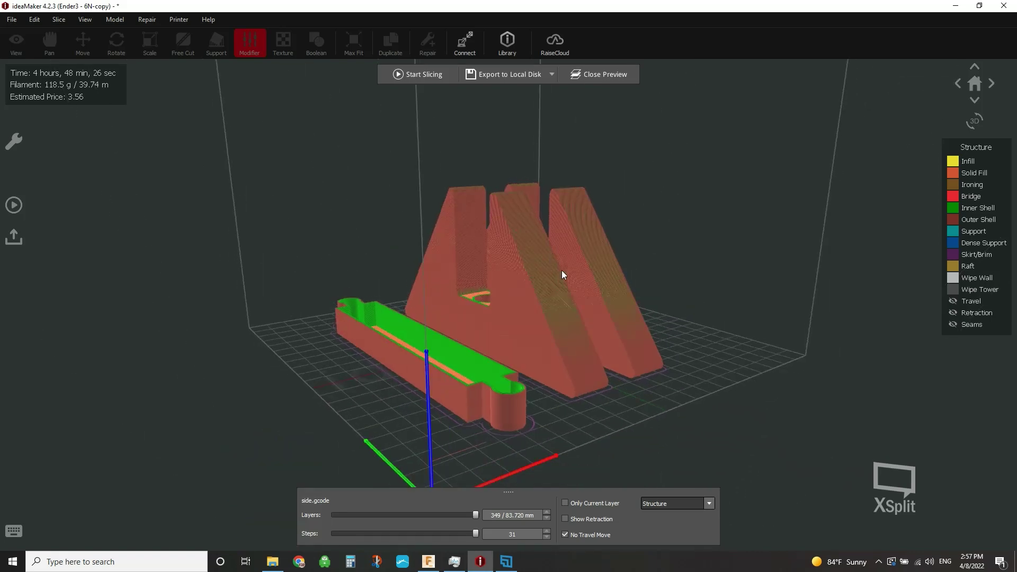